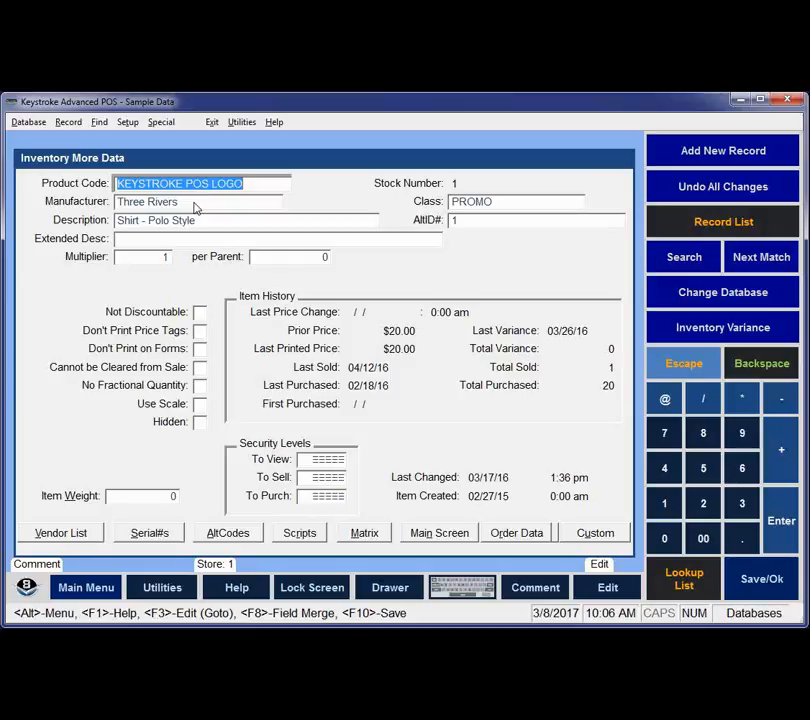
Step: Look through the main, order, more data and custom screens of the KEYSTROKE POS LOGO inventory record
{"action": "key", "text": "Page_Down"}
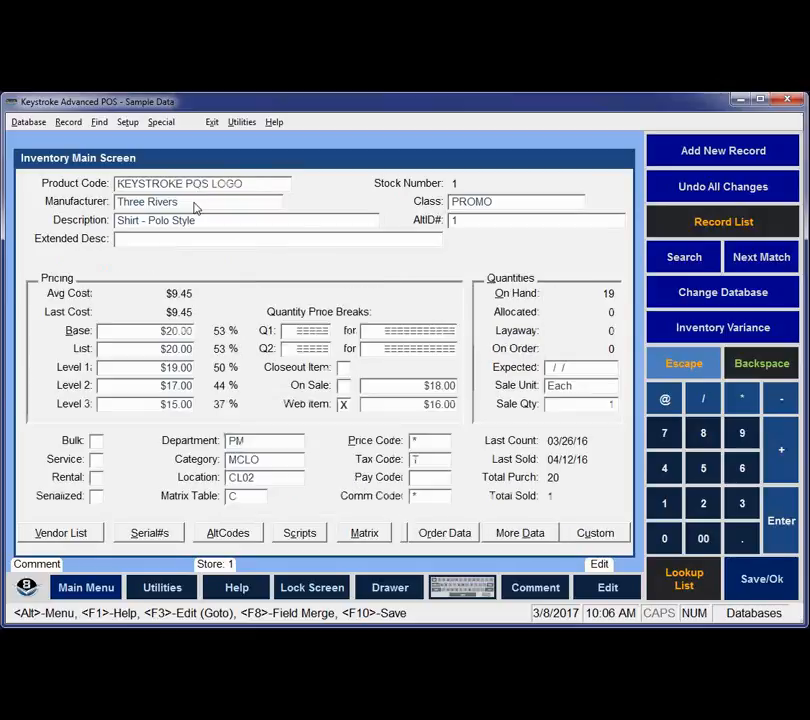
{"action": "key", "text": "Page_Down"}
{"action": "key", "text": "Page_Down"}
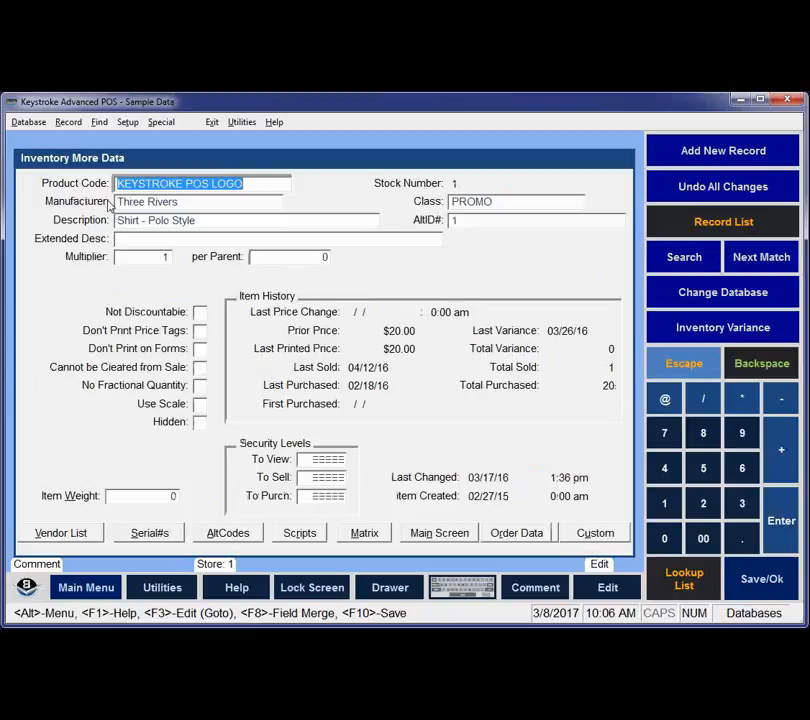
{"action": "key", "text": "Page_Down"}
{"action": "key", "text": "Page_Down"}
{"action": "key", "text": "Page_Down"}
{"action": "key", "text": "Page_Down"}
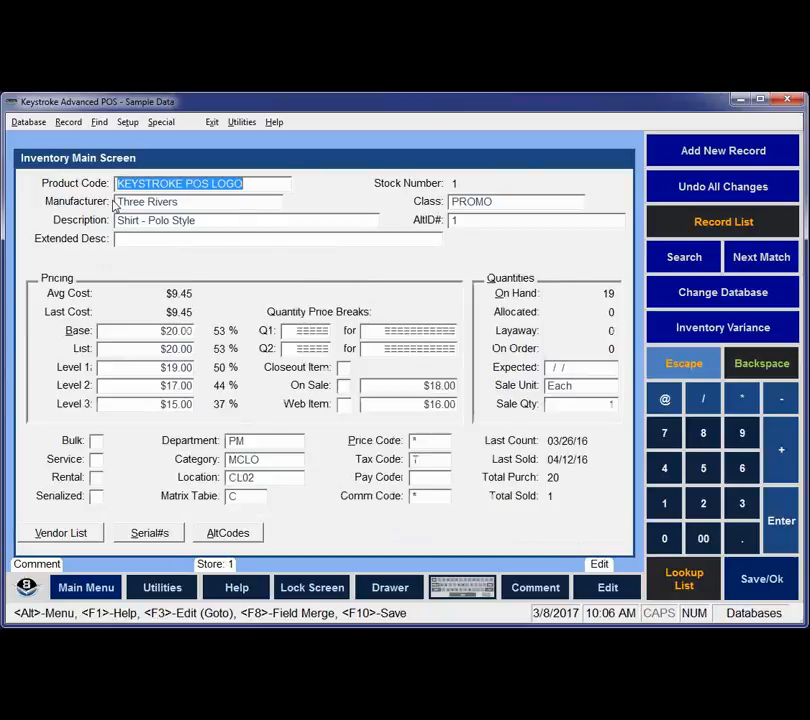
{"action": "key", "text": "Page_Down"}
{"action": "key", "text": "Page_Down"}
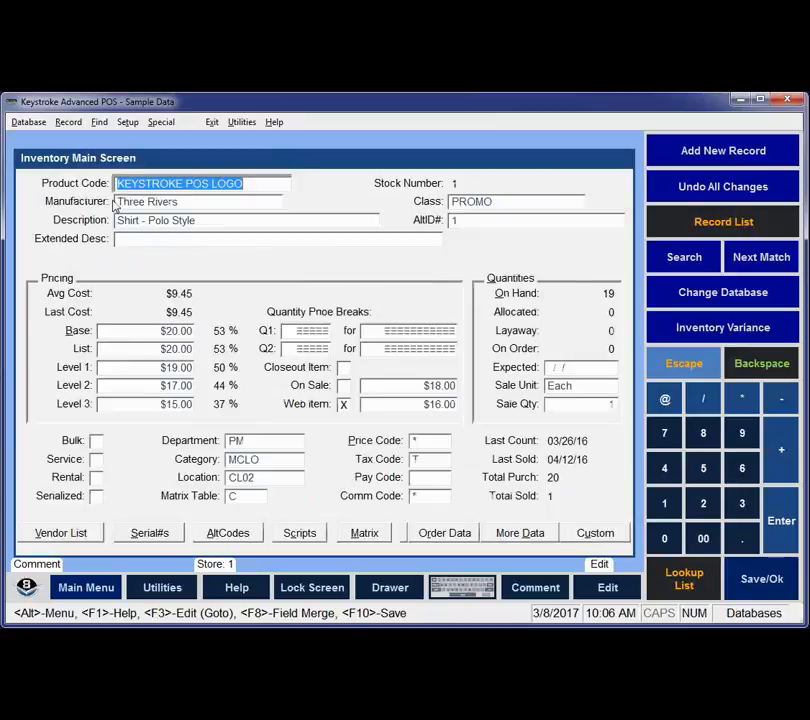
Step: Start a Search & Replace on the inventory database with BOOK as the department to search for, continuing to the replacement entry
{"action": "left_click", "coordinate": [100, 124]}
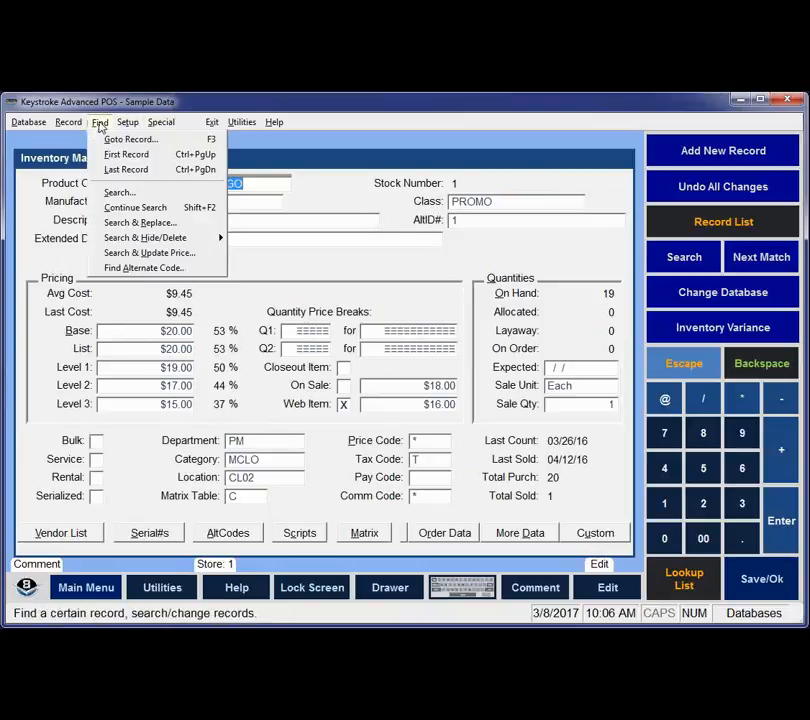
{"action": "left_click", "coordinate": [140, 225]}
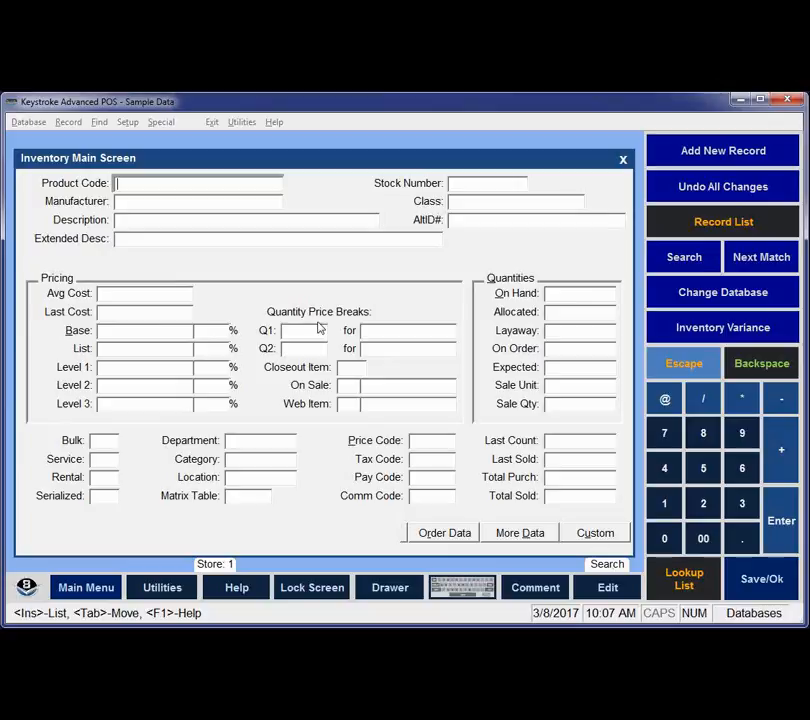
{"action": "key", "text": "Page_Down"}
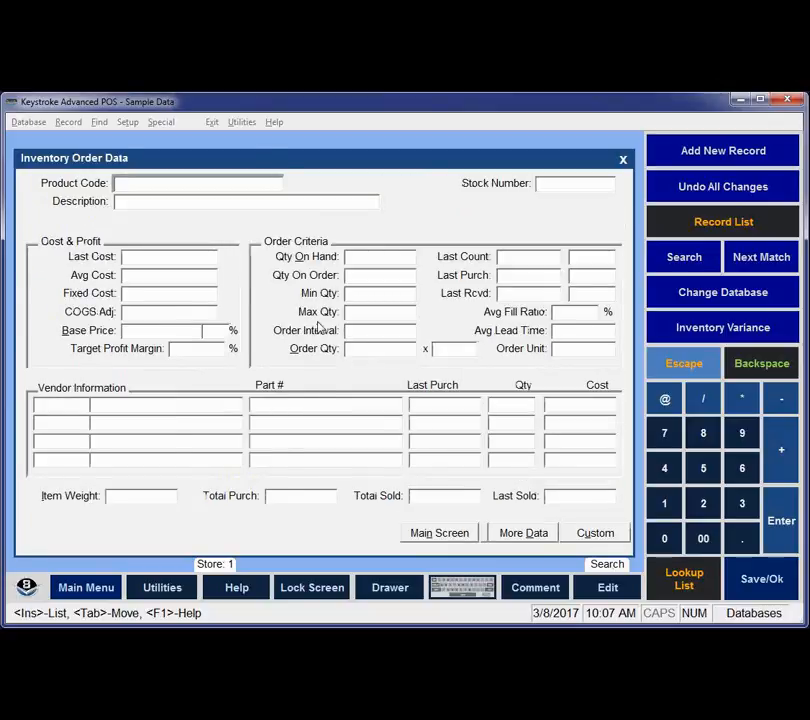
{"action": "key", "text": "Page_Down"}
{"action": "key", "text": "Page_Down"}
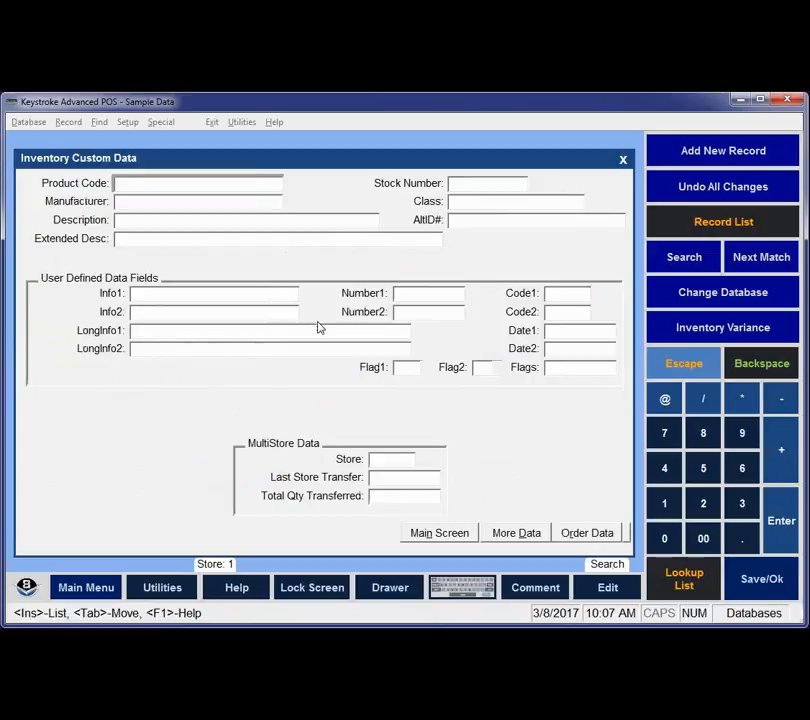
{"action": "key", "text": "Page_Down"}
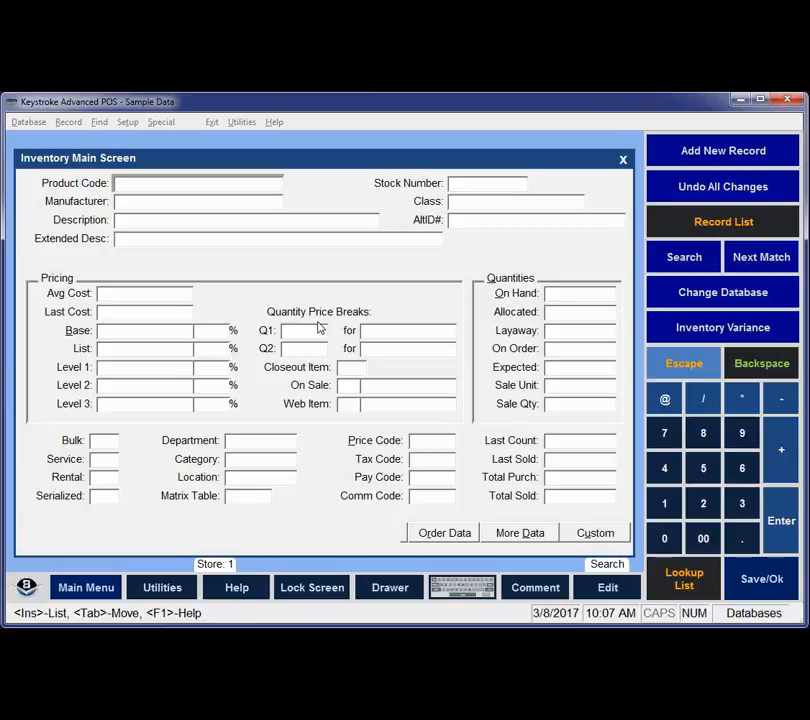
{"action": "left_click", "coordinate": [243, 443]}
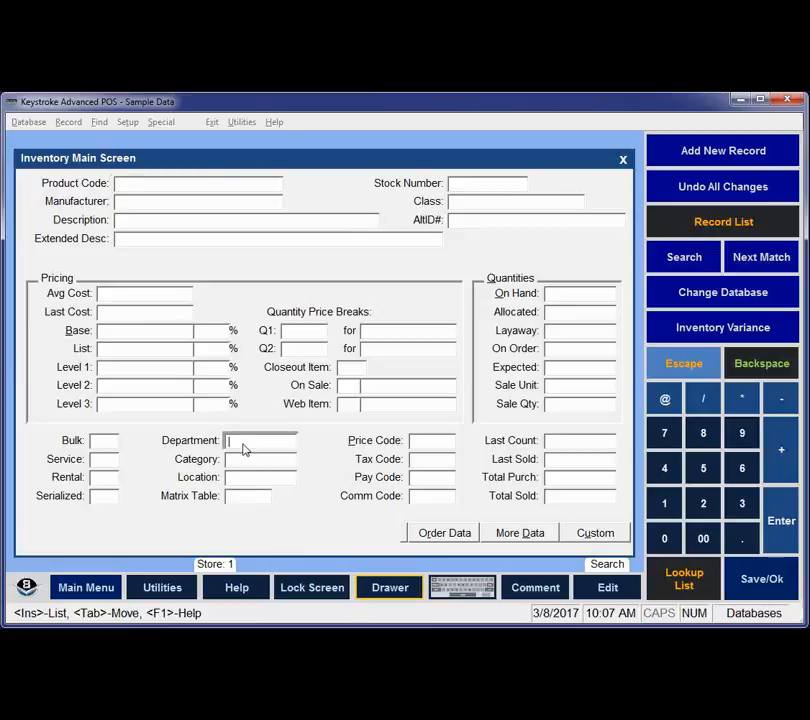
{"action": "type", "text": "BOOK"}
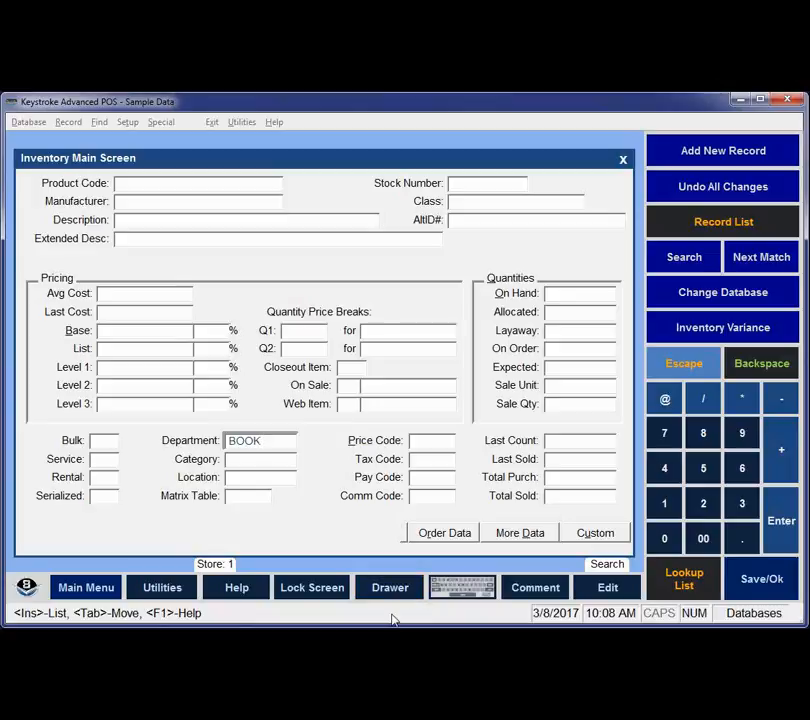
{"action": "key", "text": "Return"}
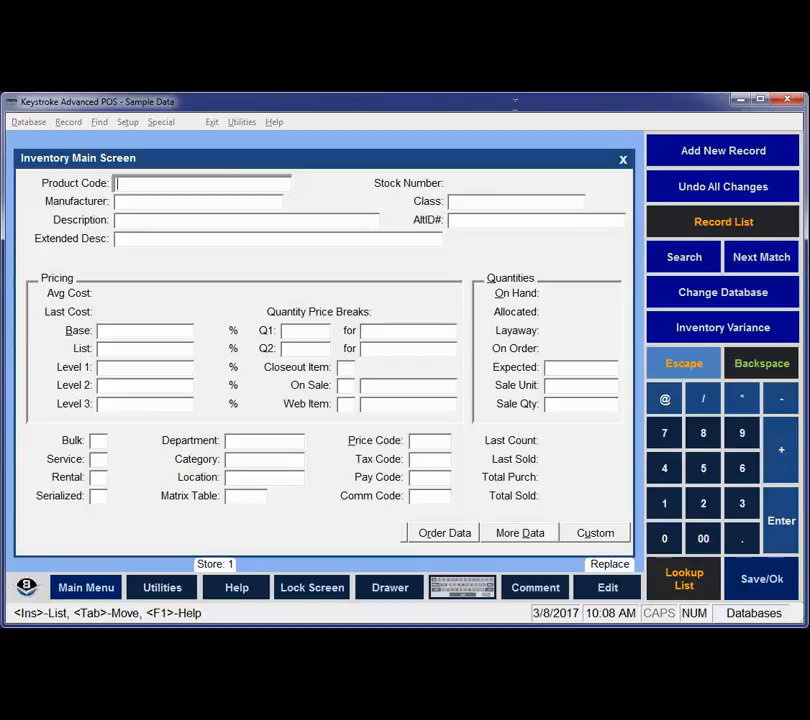
Step: Read the help on Search & Replace, including its search operators, replacement formulas, toggle fields and price arguments
{"action": "key", "text": "F1"}
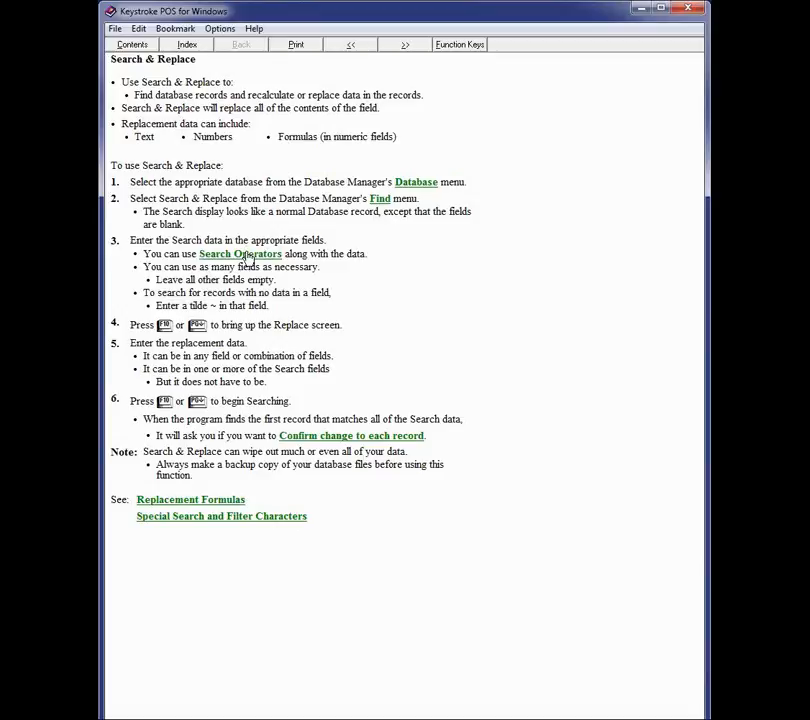
{"action": "left_click", "coordinate": [379, 199]}
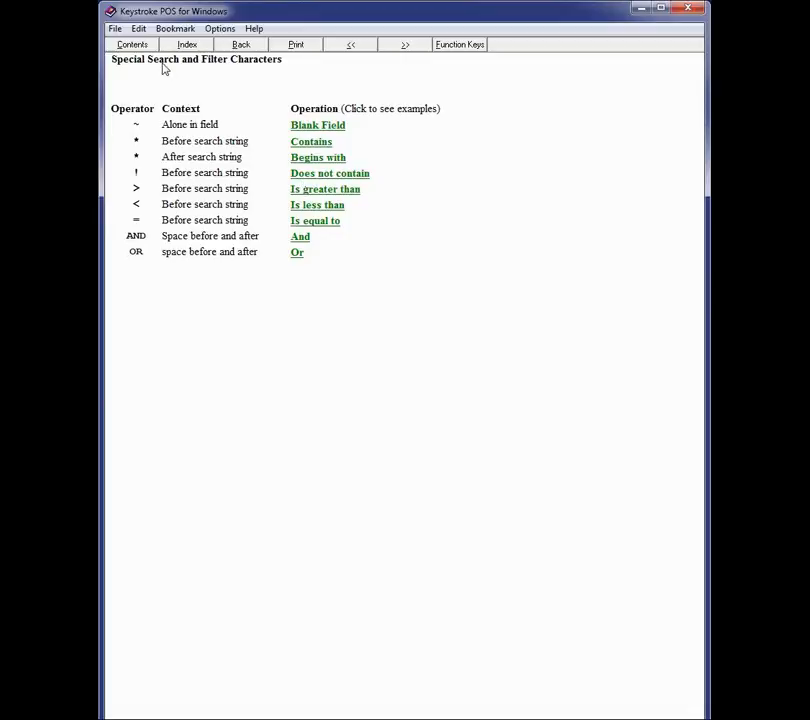
{"action": "left_click", "coordinate": [241, 46]}
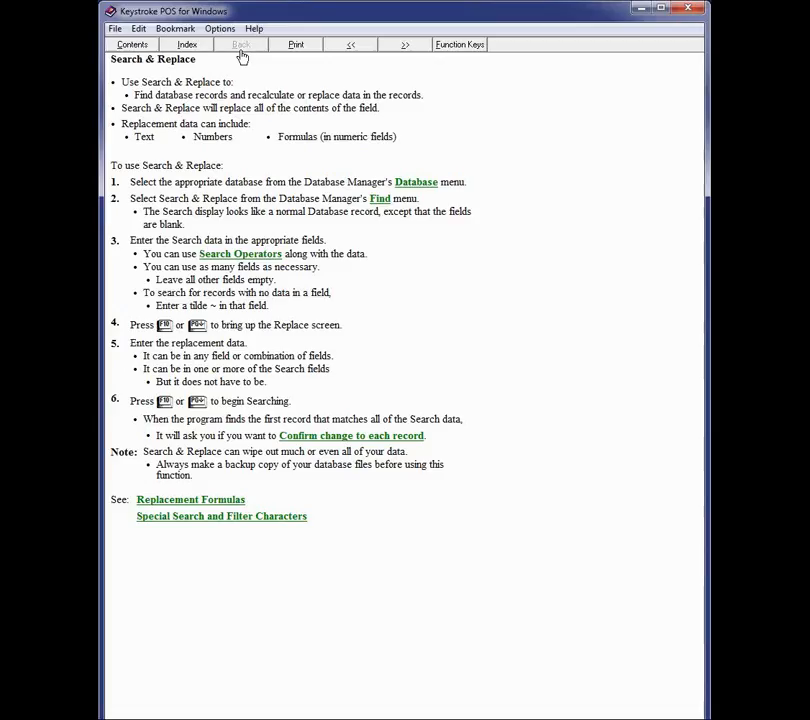
{"action": "left_click", "coordinate": [217, 502]}
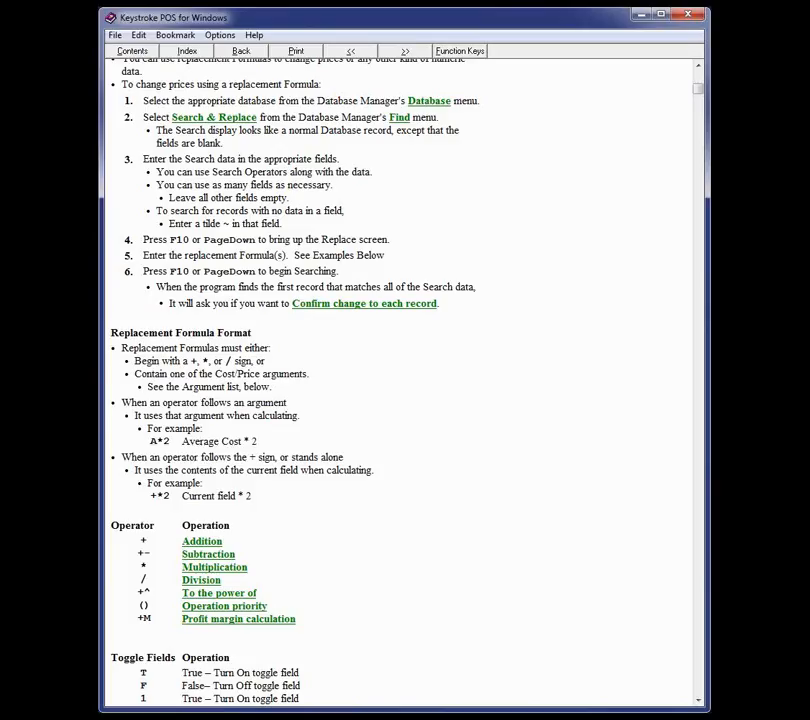
{"action": "scroll", "coordinate": [246, 405], "scroll_direction": "down", "scroll_amount": 2}
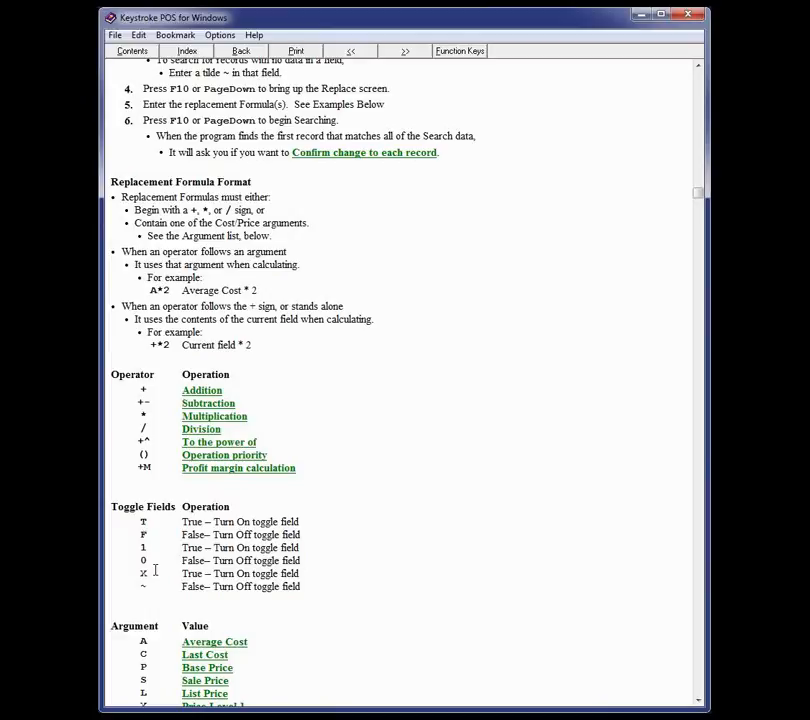
{"action": "scroll", "coordinate": [155, 571], "scroll_direction": "down", "scroll_amount": 3}
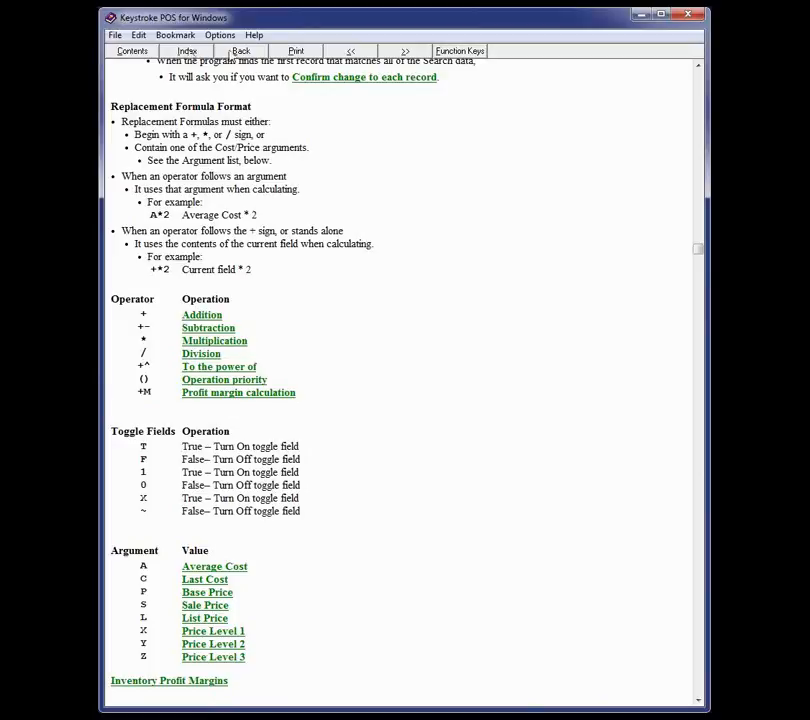
{"action": "left_click", "coordinate": [240, 51]}
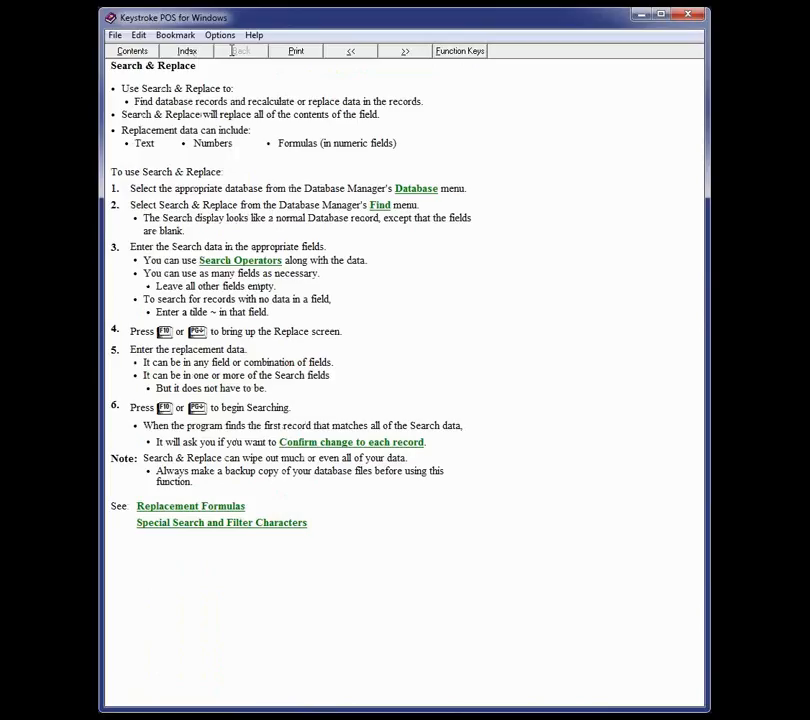
{"action": "left_click", "coordinate": [230, 524]}
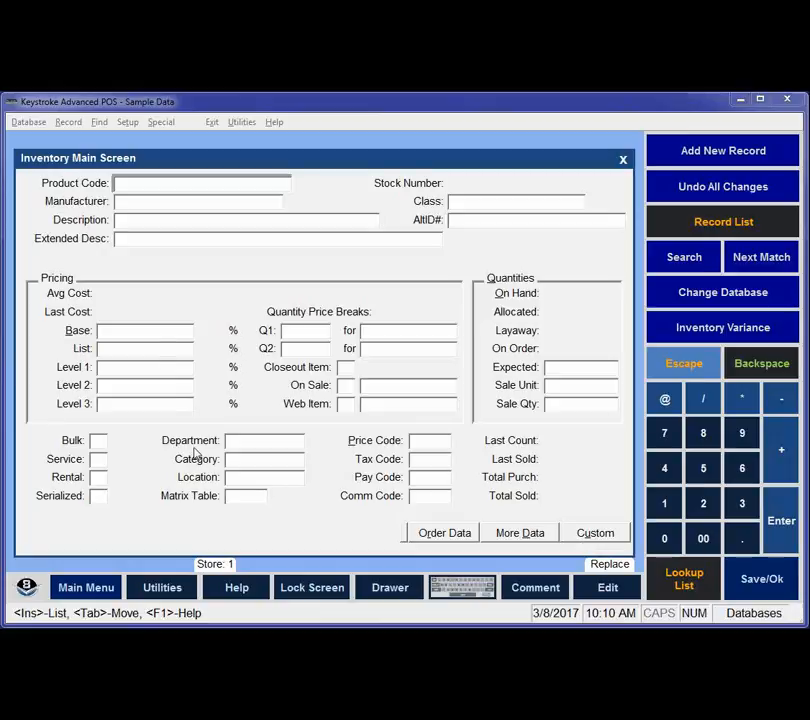
Step: Enter the replacement formula +*1.05 for the Base price and copy it for reuse
{"action": "left_click", "coordinate": [157, 332]}
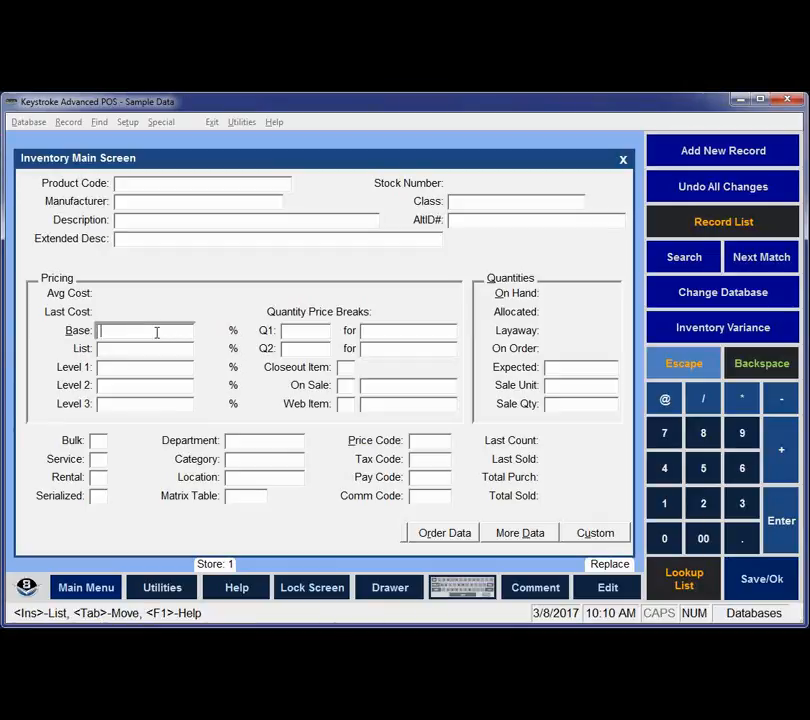
{"action": "type", "text": "+*1.05"}
{"action": "left_click_drag", "start_coordinate": [146, 336], "coordinate": [88, 329]}
{"action": "key", "text": "ctrl+c"}
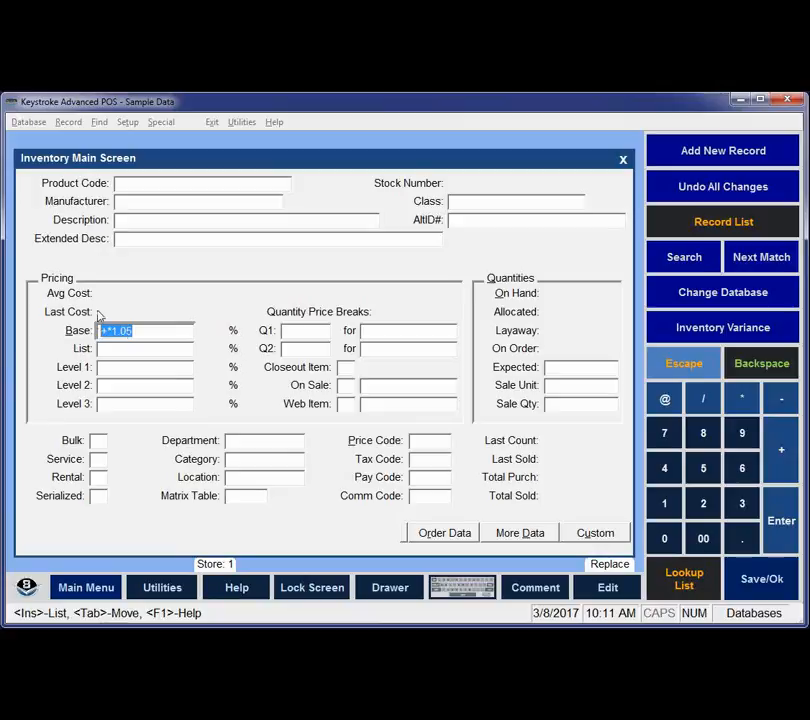
Step: Apply the copied formula +*1.05 to the List, Level 1, Level 2 and Level 3 prices
{"action": "left_click", "coordinate": [130, 348]}
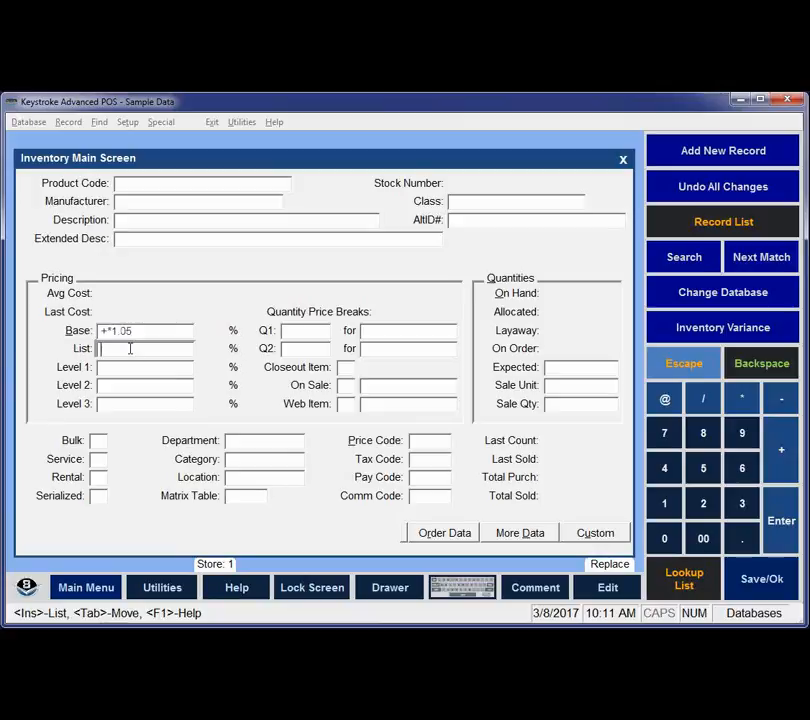
{"action": "key", "text": "ctrl+v"}
{"action": "left_click", "coordinate": [139, 369]}
{"action": "key", "text": "ctrl+v"}
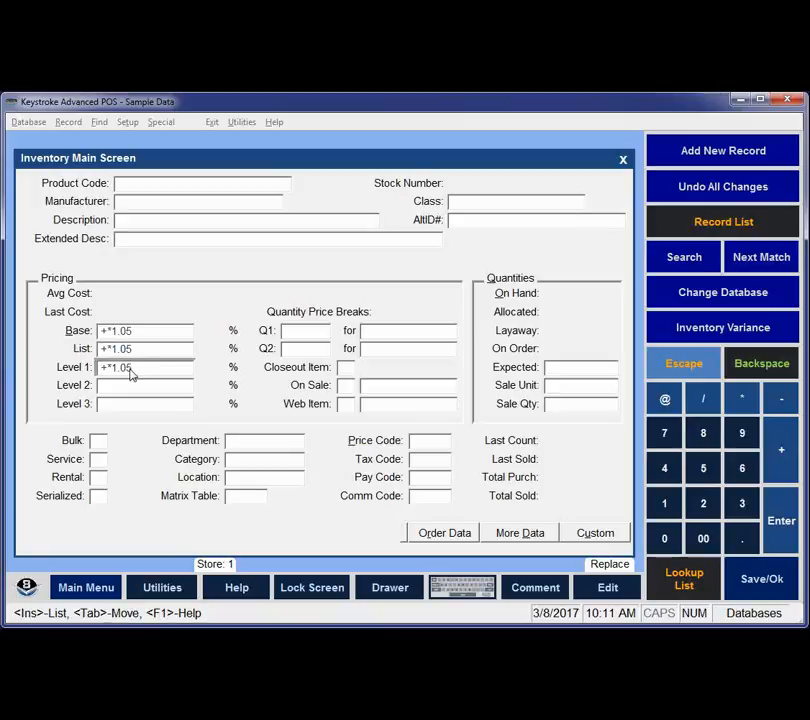
{"action": "key", "text": "Tab"}
{"action": "key", "text": "ctrl+v"}
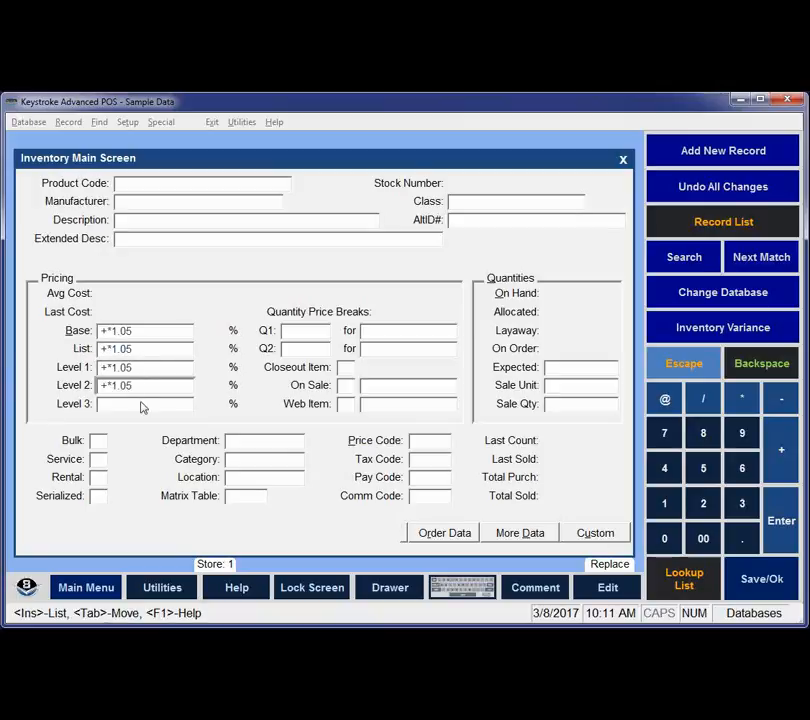
{"action": "left_click", "coordinate": [141, 406]}
{"action": "key", "text": "ctrl+v"}
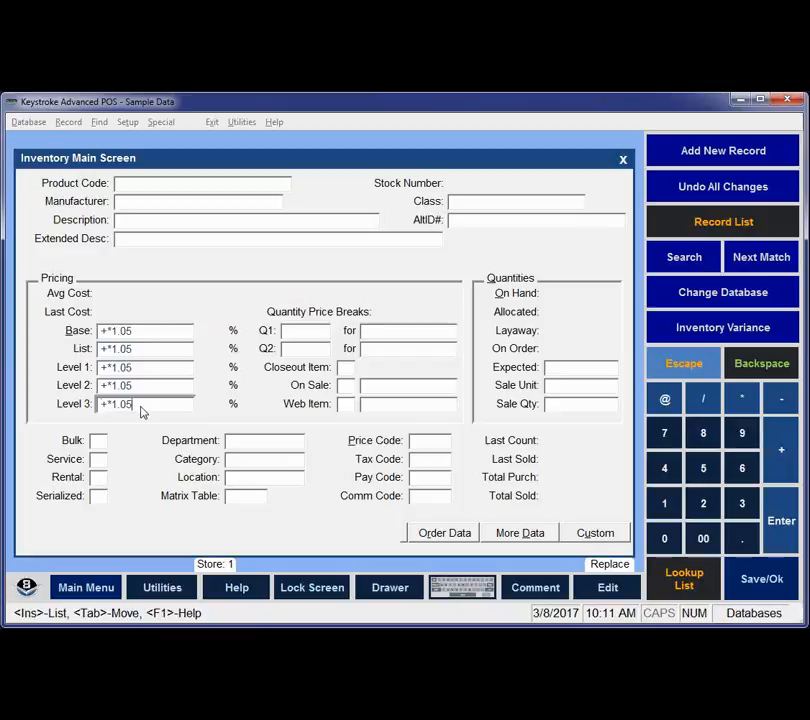
Step: Apply the same +*1.05 formula to the On Sale and Web Item prices
{"action": "left_click", "coordinate": [383, 387]}
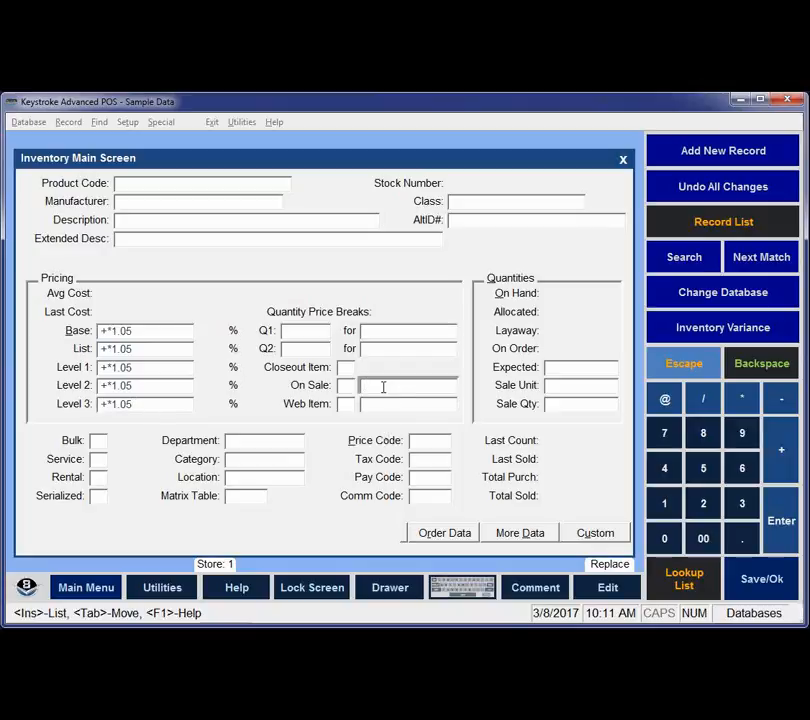
{"action": "key", "text": "ctrl+v"}
{"action": "left_click", "coordinate": [389, 402]}
{"action": "key", "text": "ctrl+v"}
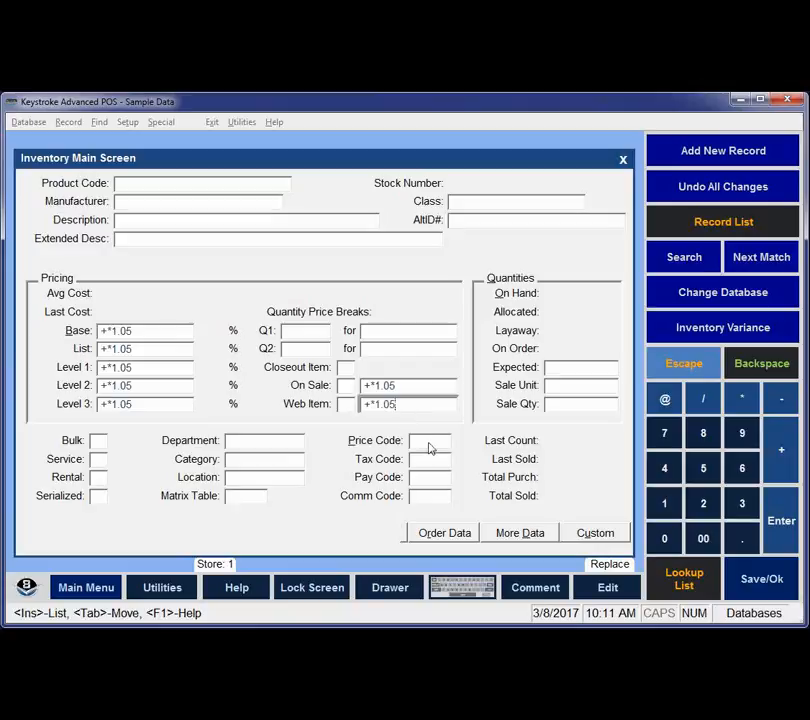
Step: Run the replacement with confirmation for each record, updating the first two matching books and cancelling at the third
{"action": "key", "text": "ctrl+Return"}
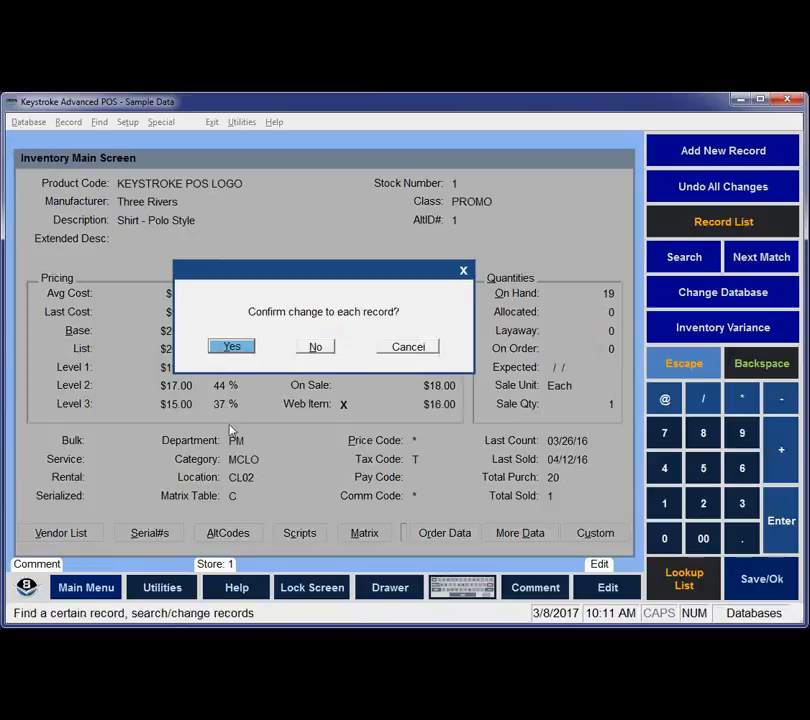
{"action": "left_click", "coordinate": [233, 347]}
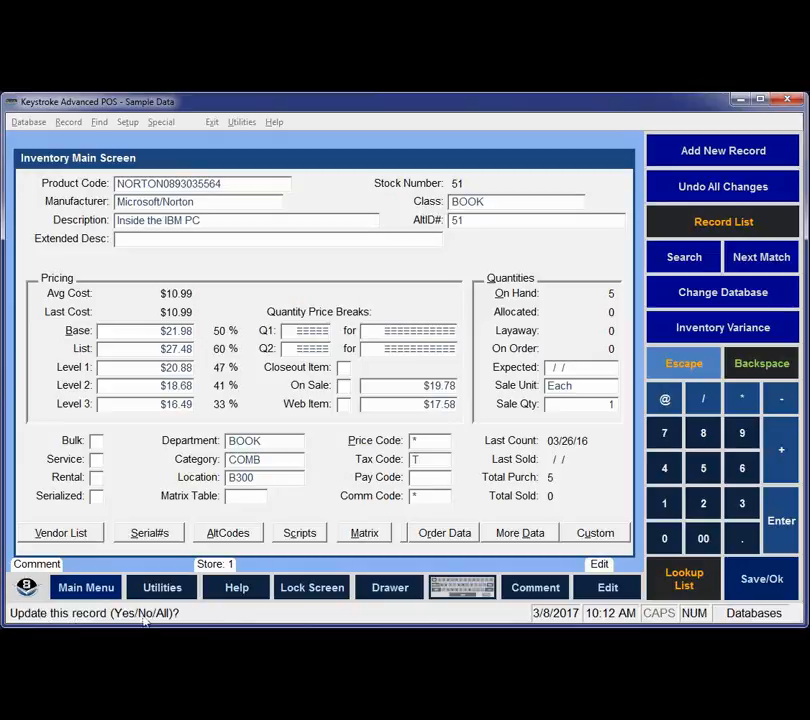
{"action": "key", "text": "y"}
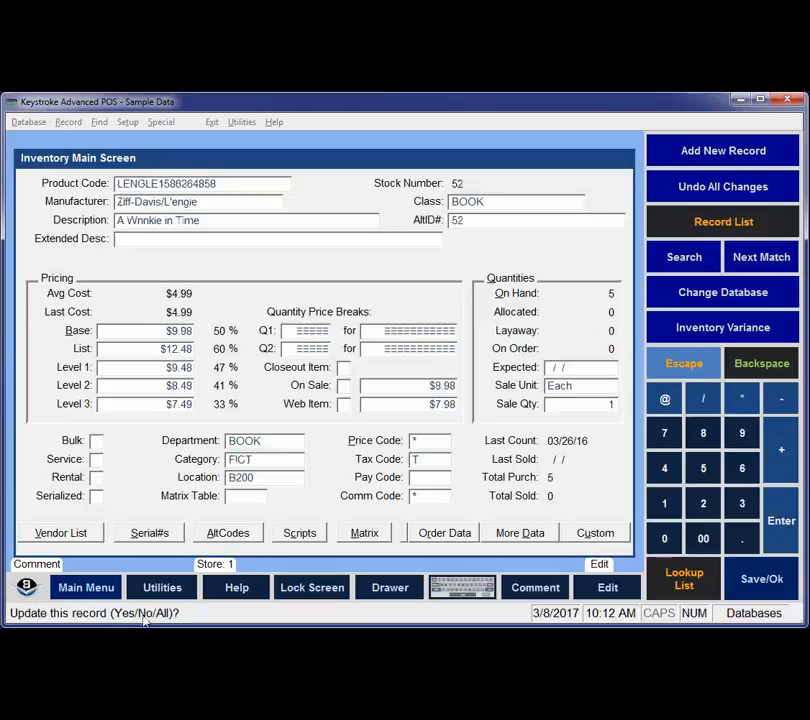
{"action": "key", "text": "y"}
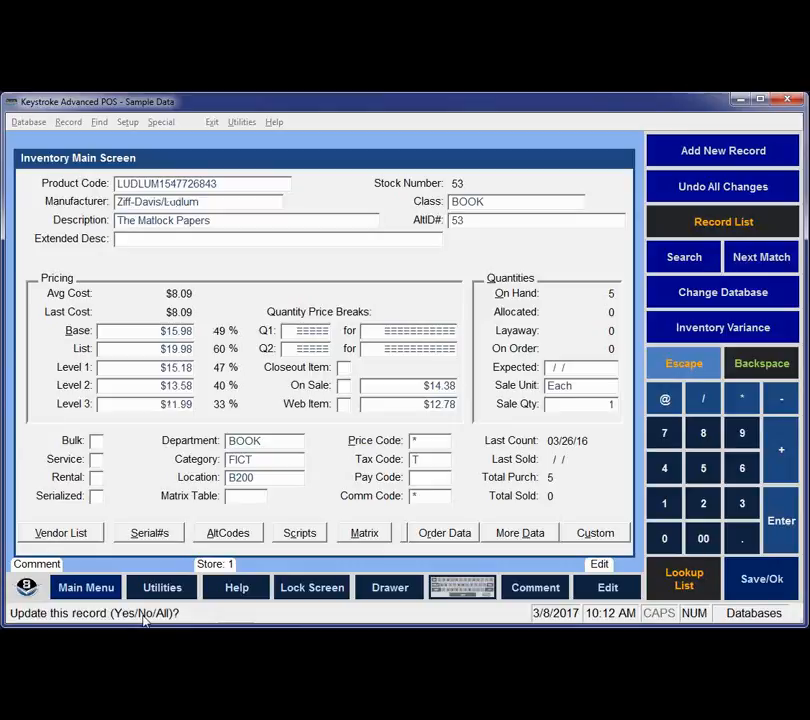
{"action": "key", "text": "Escape"}
{"action": "key", "text": "Return"}
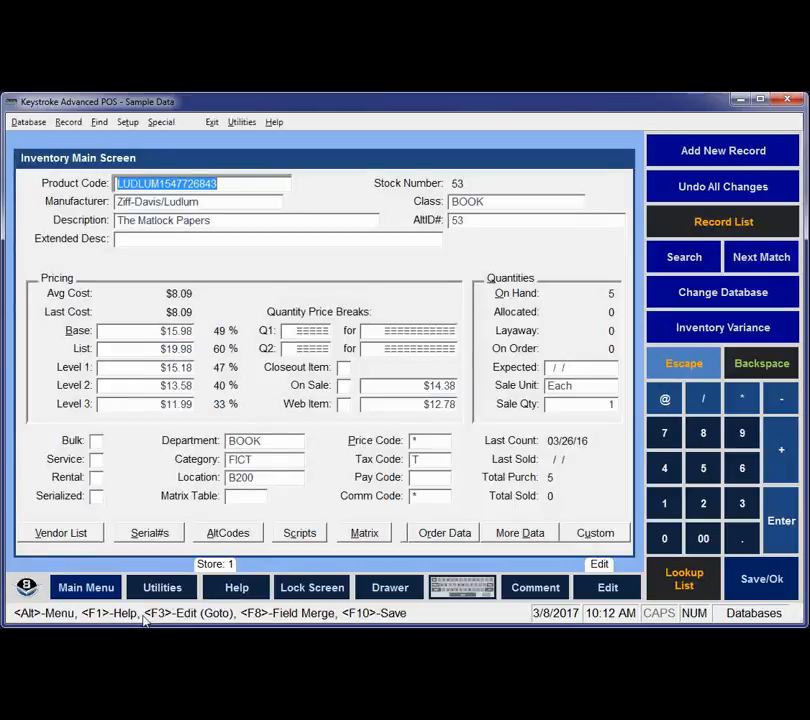
Step: Check the updated prices on the book records with stock numbers 51 and 52
{"action": "key", "text": "Page_Up"}
{"action": "key", "text": "Page_Up"}
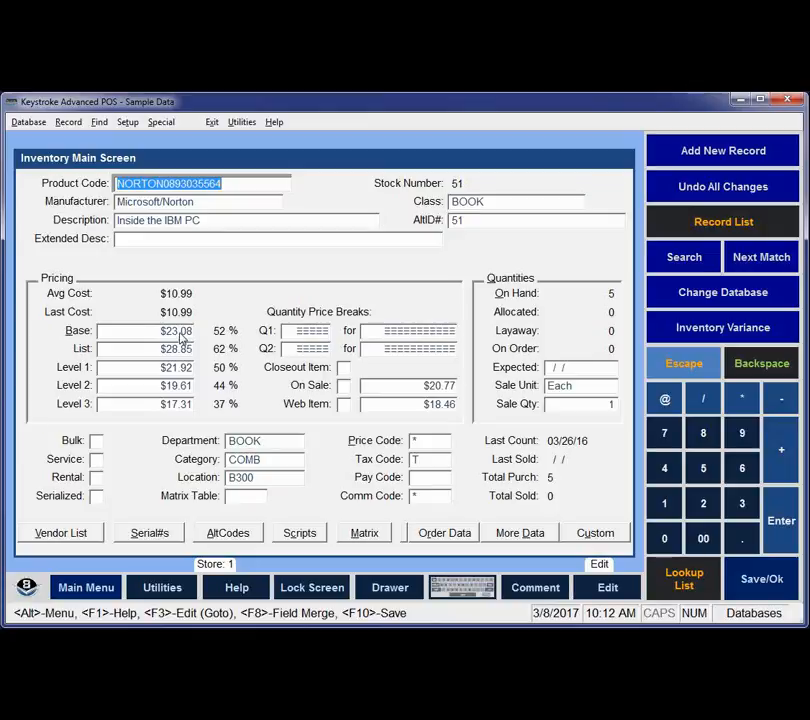
{"action": "key", "text": "Page_Down"}
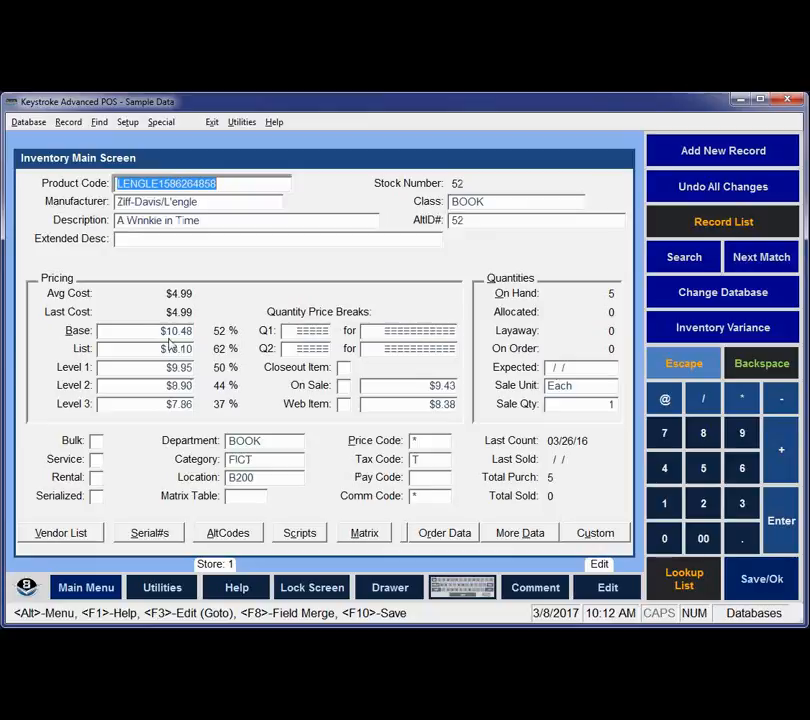
Step: Rerun Search & Replace on the BOOK department with the +*1.05 price formulas, changing all matching records without individual confirmation
{"action": "left_click", "coordinate": [102, 123]}
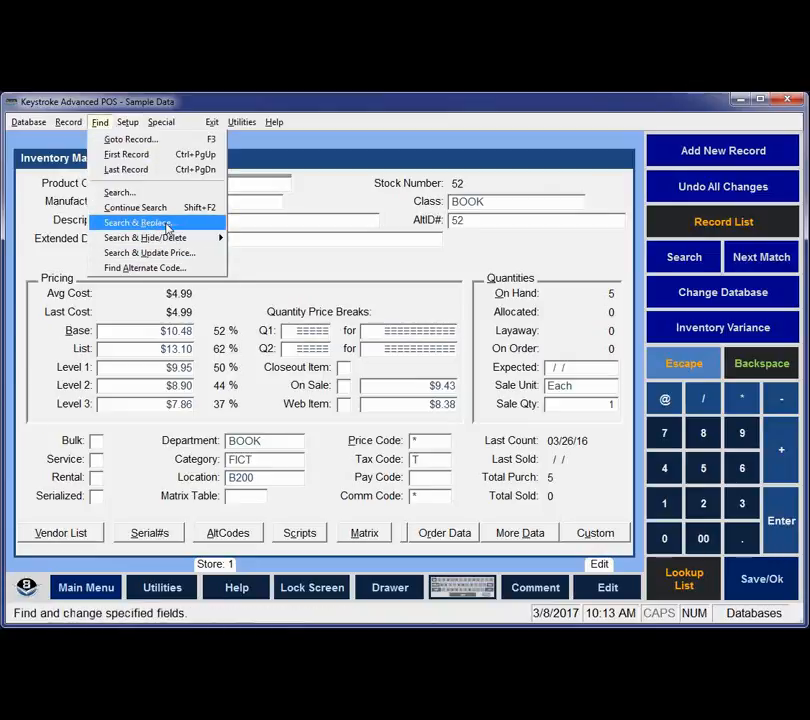
{"action": "left_click", "coordinate": [167, 223]}
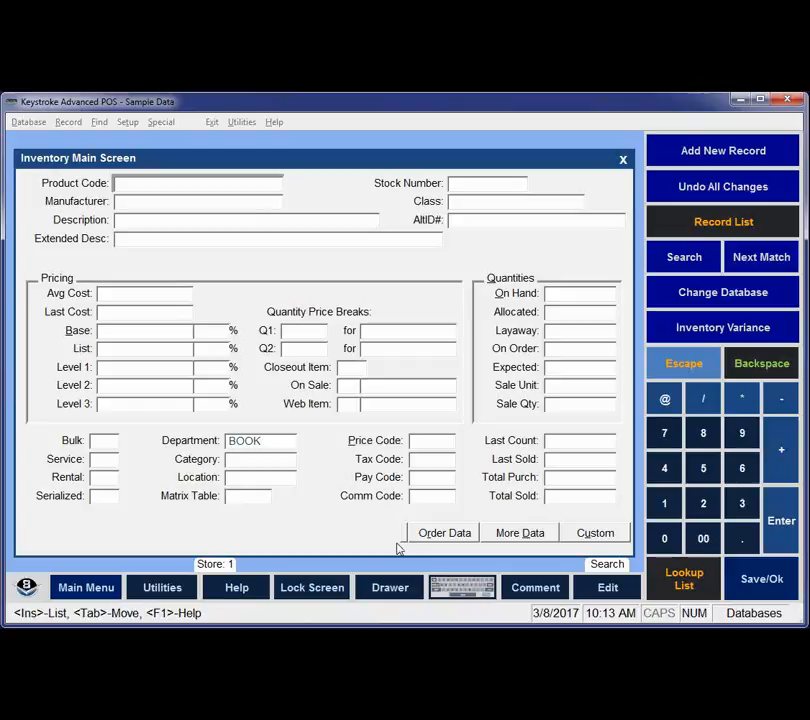
{"action": "key", "text": "Return"}
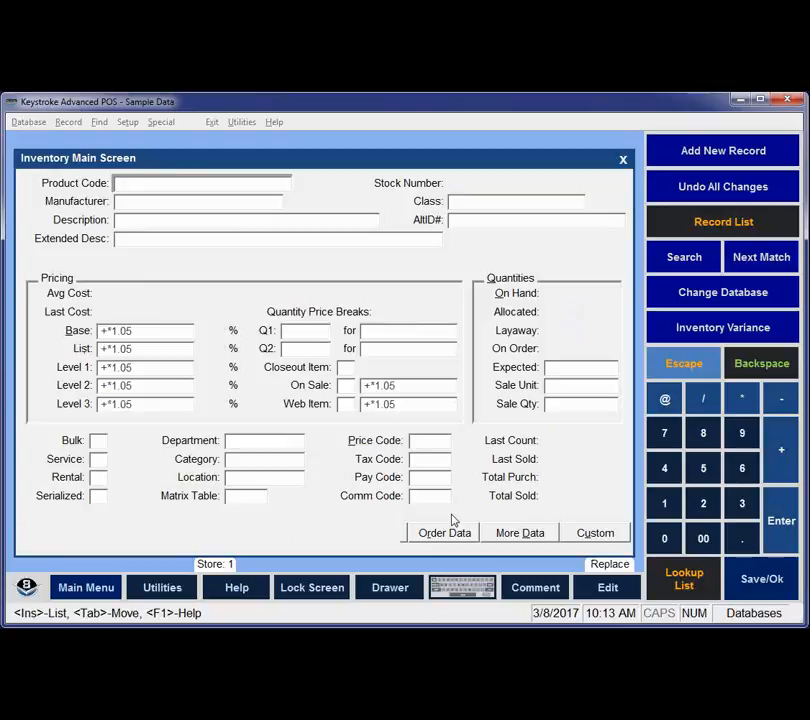
{"action": "key", "text": "Return"}
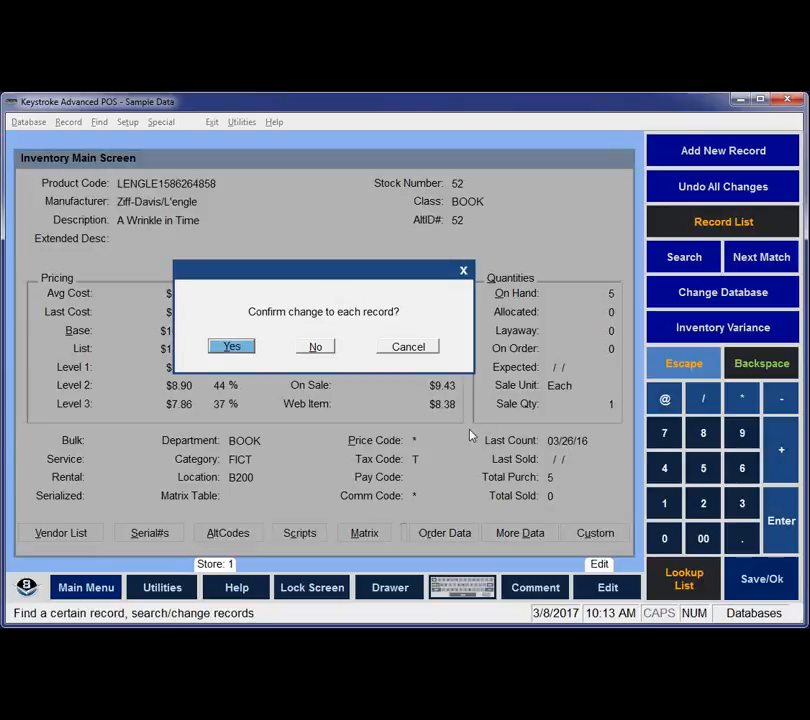
{"action": "left_click", "coordinate": [318, 347]}
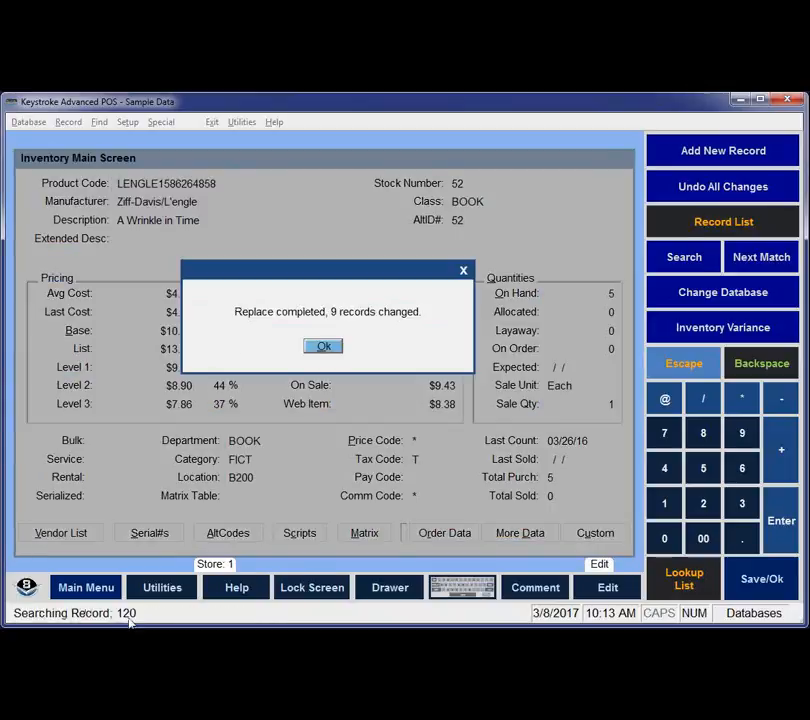
{"action": "left_click", "coordinate": [323, 346]}
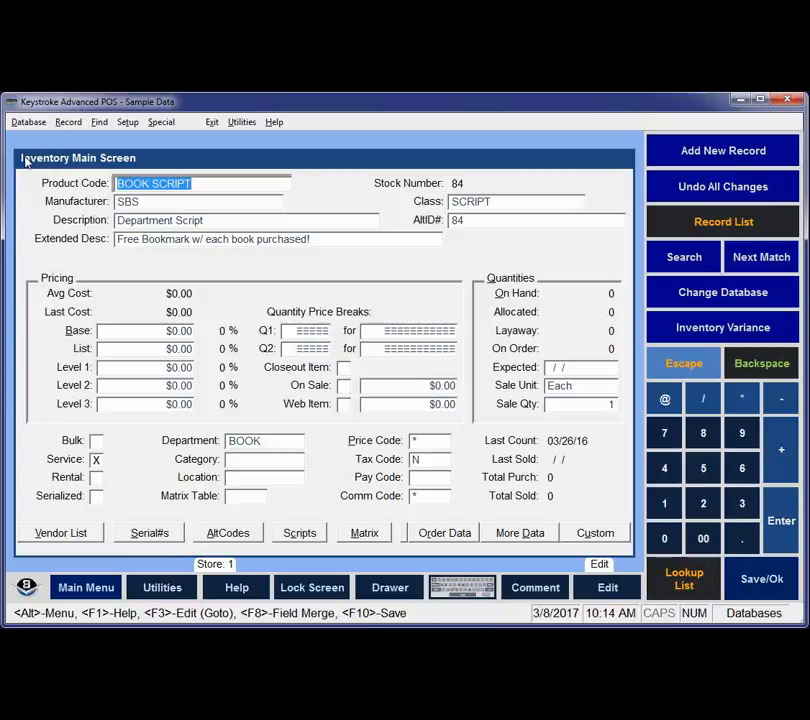
Step: Open the Customer database and start a Search & Replace for customers with a Credit Limit of 0
{"action": "left_click", "coordinate": [28, 124]}
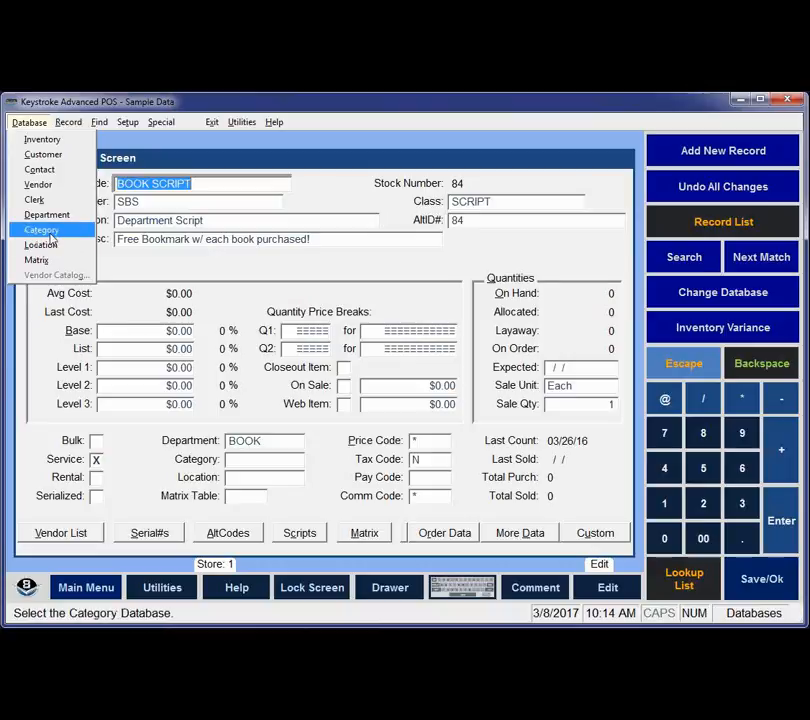
{"action": "left_click", "coordinate": [48, 155]}
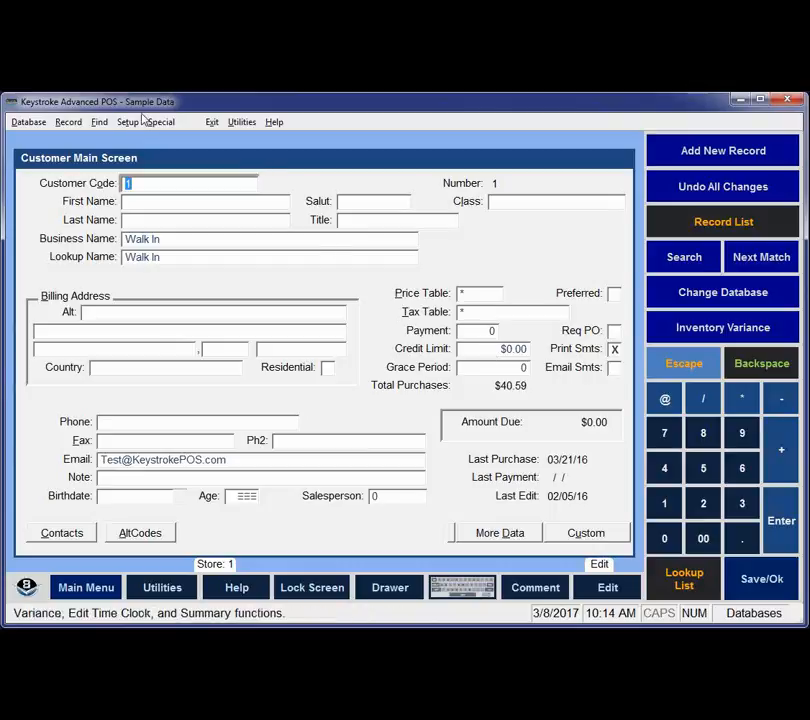
{"action": "left_click", "coordinate": [99, 123]}
{"action": "mouse_move", "coordinate": [128, 122]}
{"action": "mouse_move", "coordinate": [99, 122]}
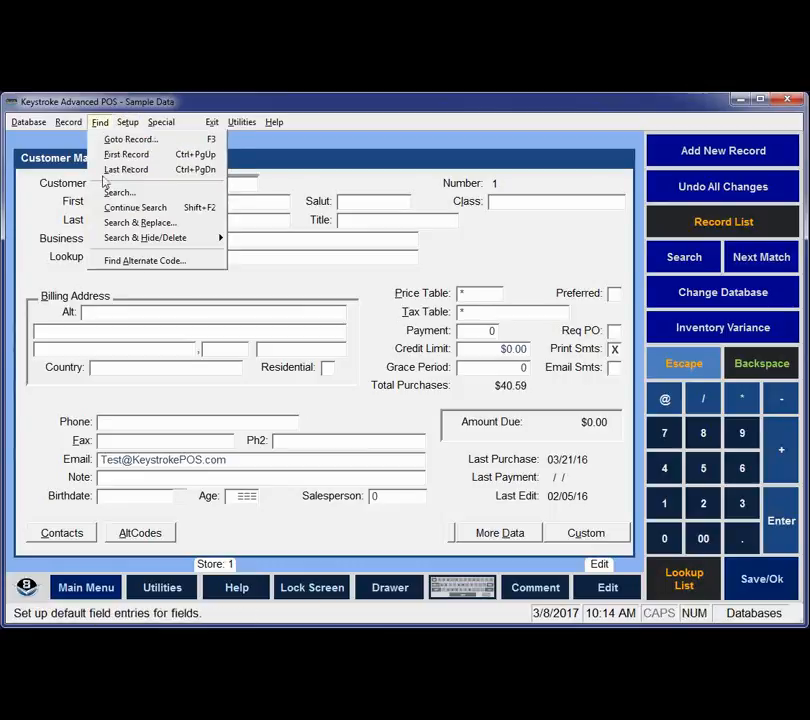
{"action": "left_click", "coordinate": [140, 223]}
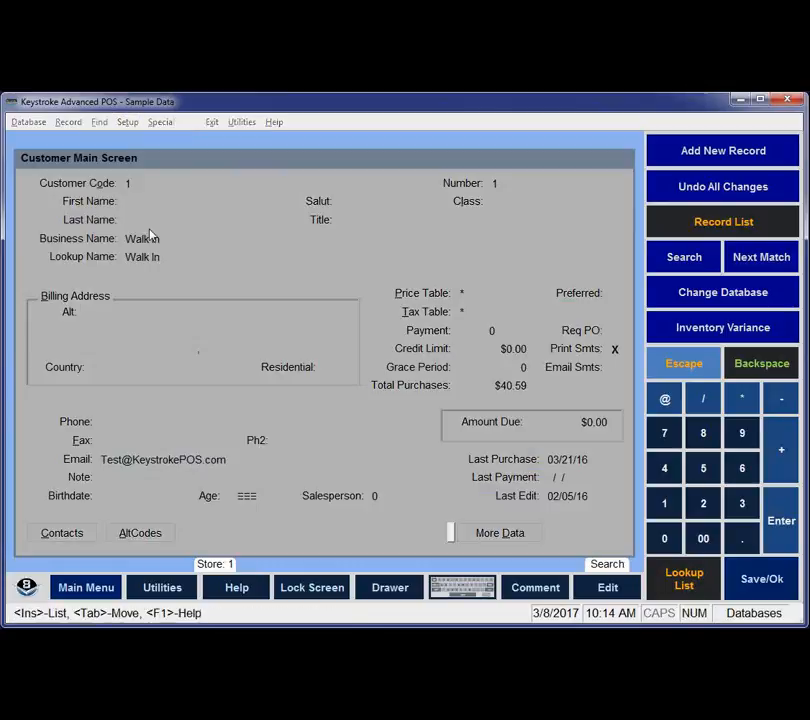
{"action": "left_click", "coordinate": [484, 348]}
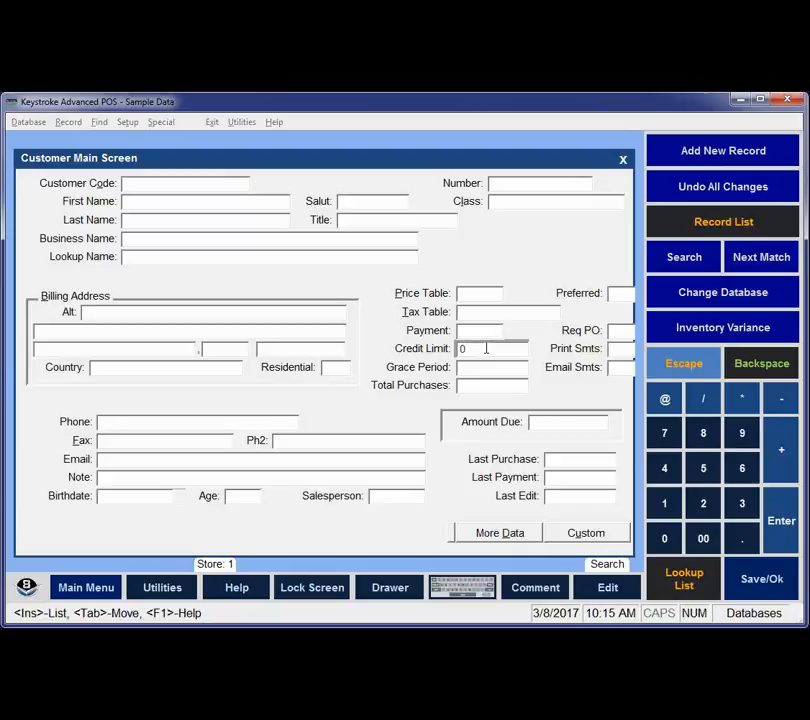
Step: Set the replacement Credit Limit to 100 and submit the replacement values
{"action": "left_click", "coordinate": [594, 568]}
{"action": "left_click", "coordinate": [479, 349]}
{"action": "type", "text": "100."}
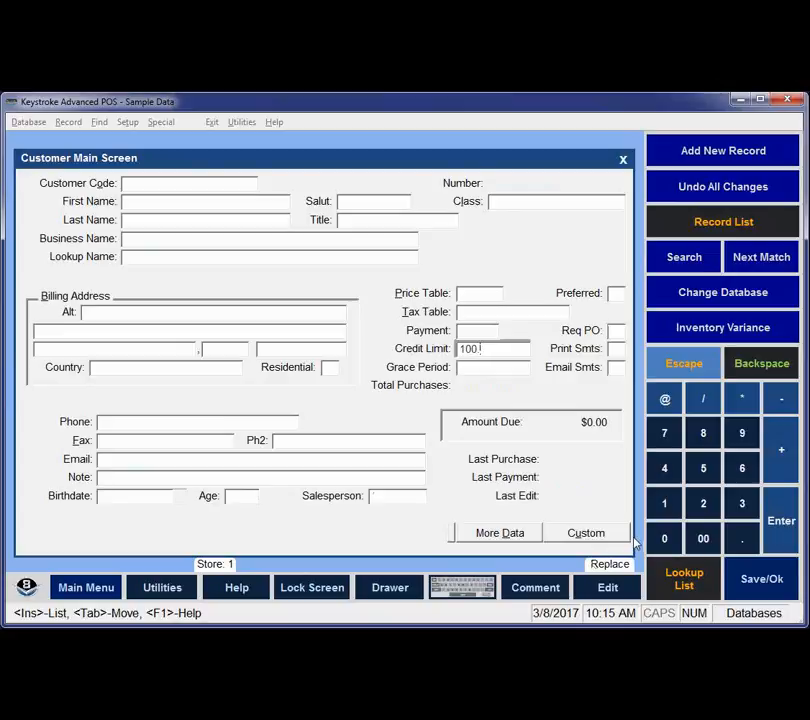
{"action": "key", "text": "Return"}
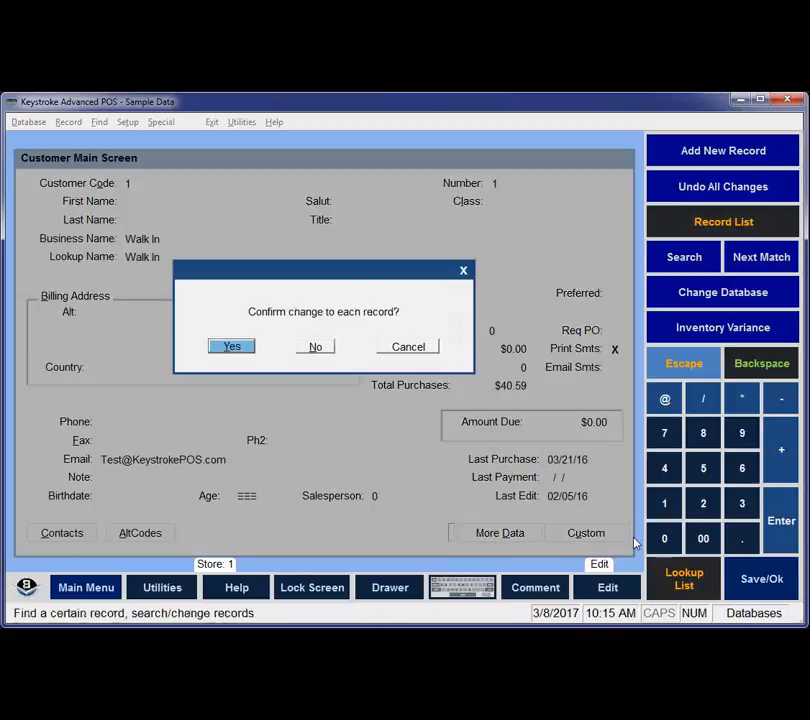
Step: Run the credit limit replacement with confirmation for each record, accepting the first two customers and cancelling at the third
{"action": "left_click", "coordinate": [228, 347]}
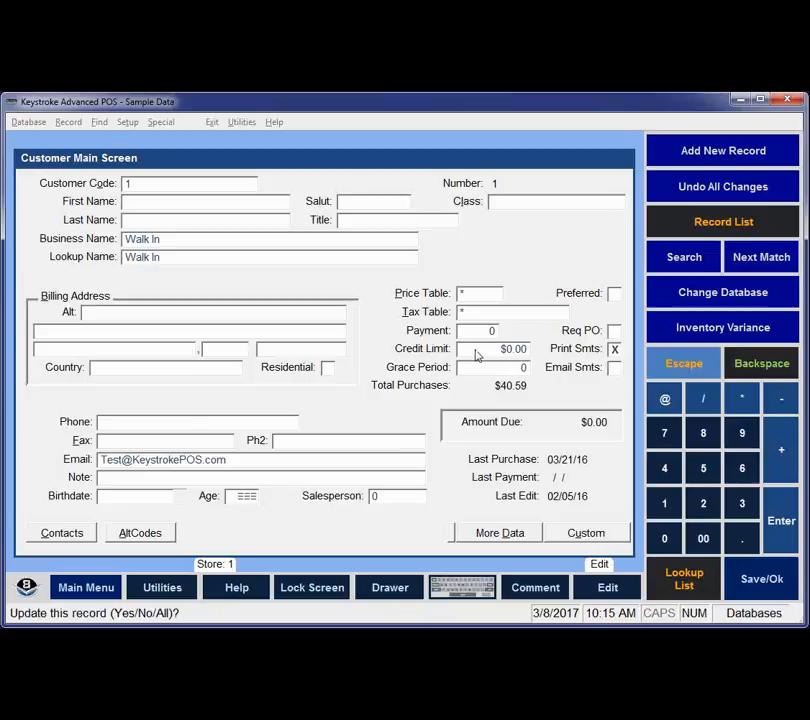
{"action": "key", "text": "y"}
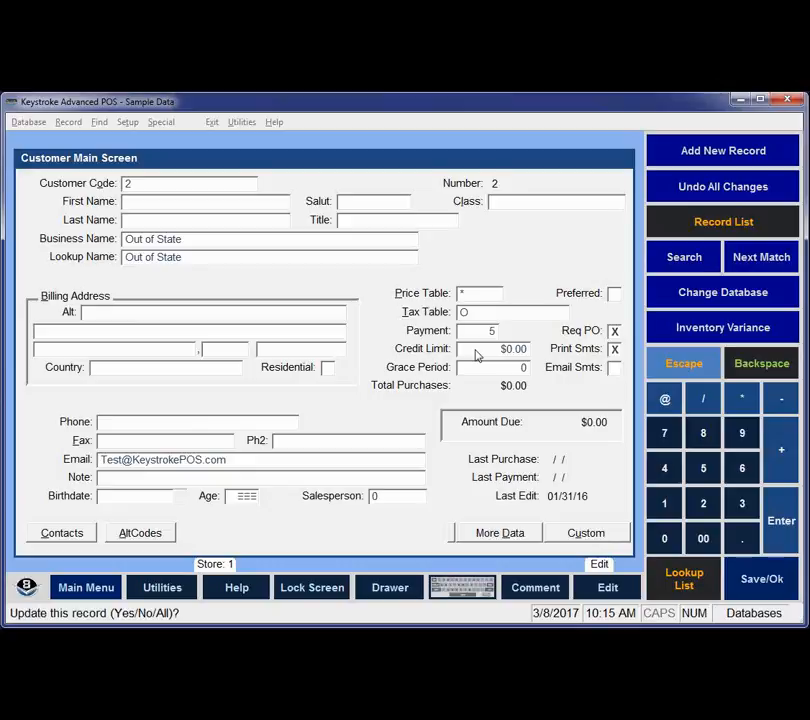
{"action": "key", "text": "y"}
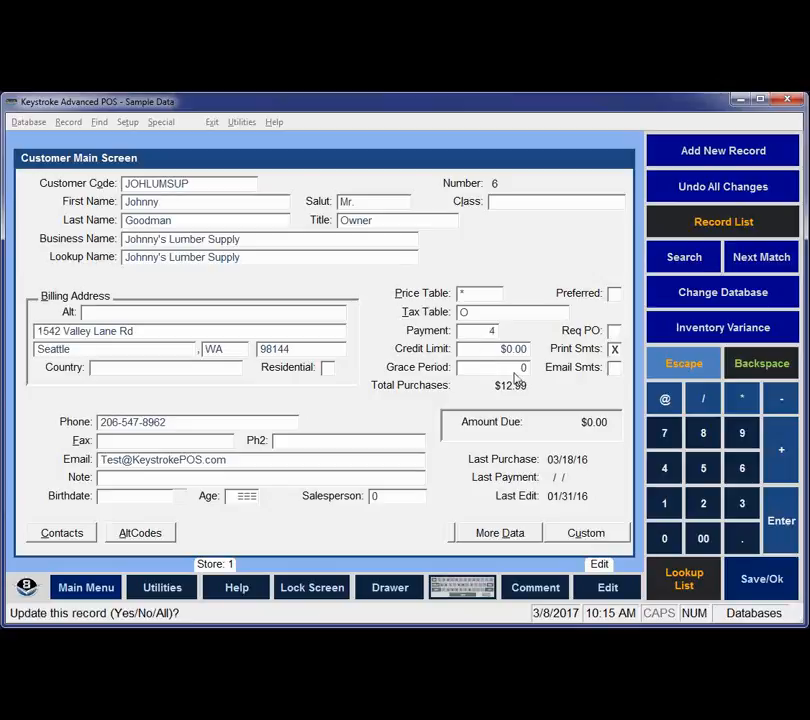
{"action": "key", "text": "Escape"}
{"action": "left_click", "coordinate": [267, 349]}
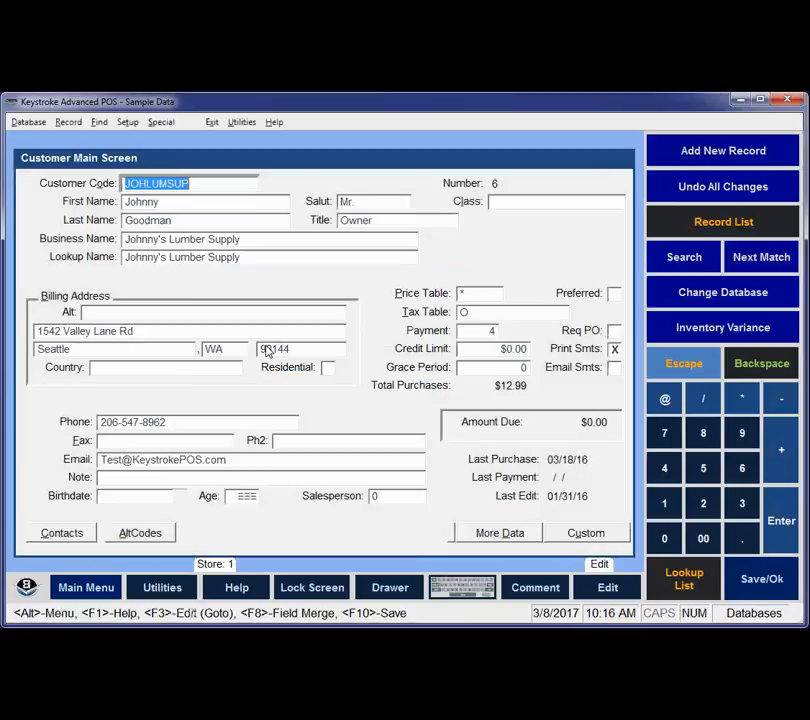
Step: Check the Credit Limit on the Walk In and Out of State customer records
{"action": "key", "text": "Page_Up"}
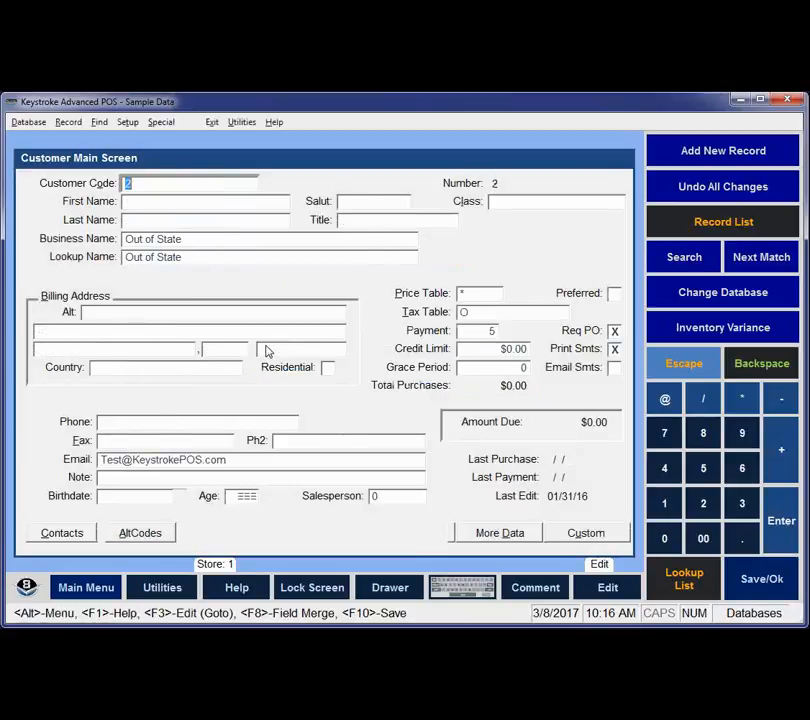
{"action": "key", "text": "Page_Up"}
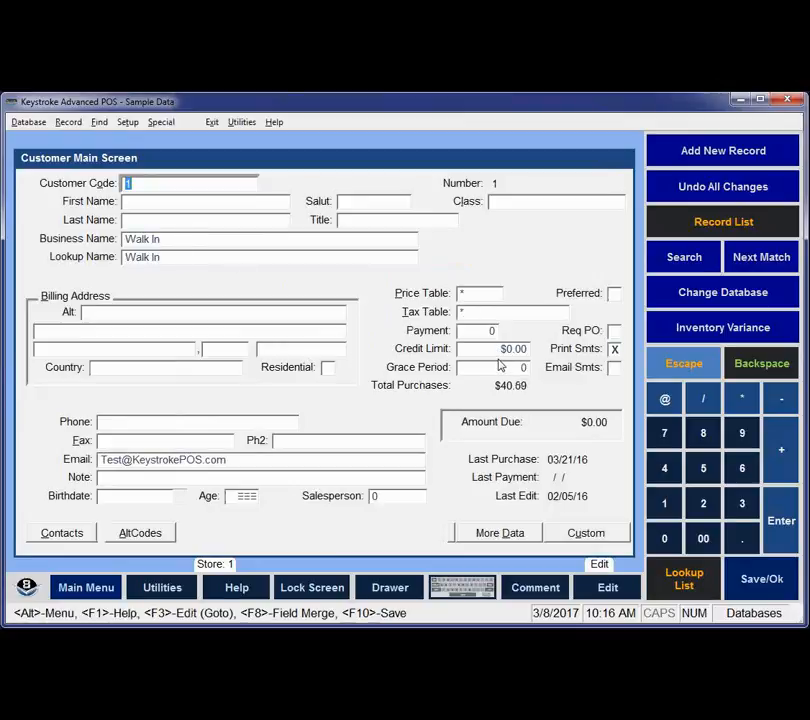
{"action": "key", "text": "Page_Down"}
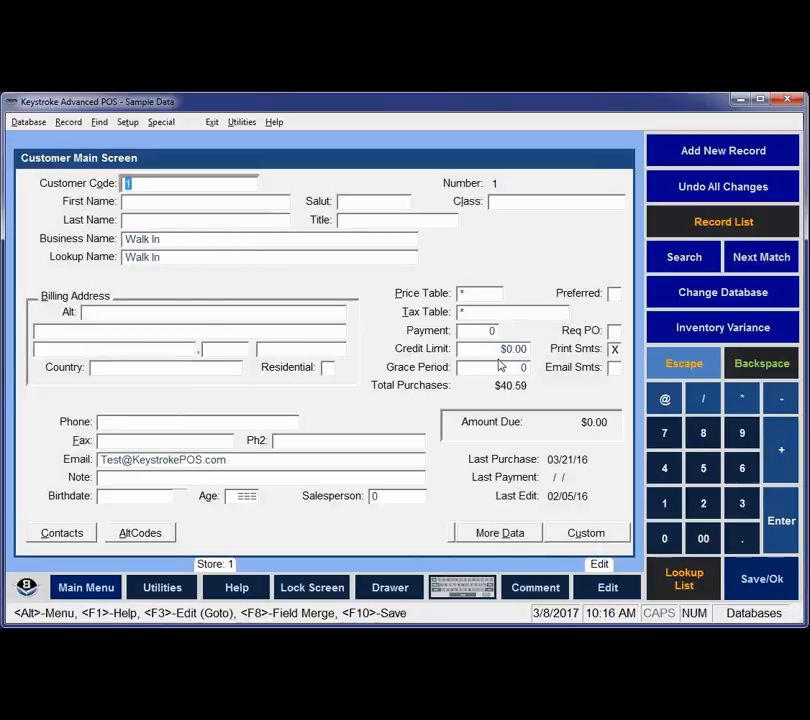
{"action": "key", "text": "Page_Down"}
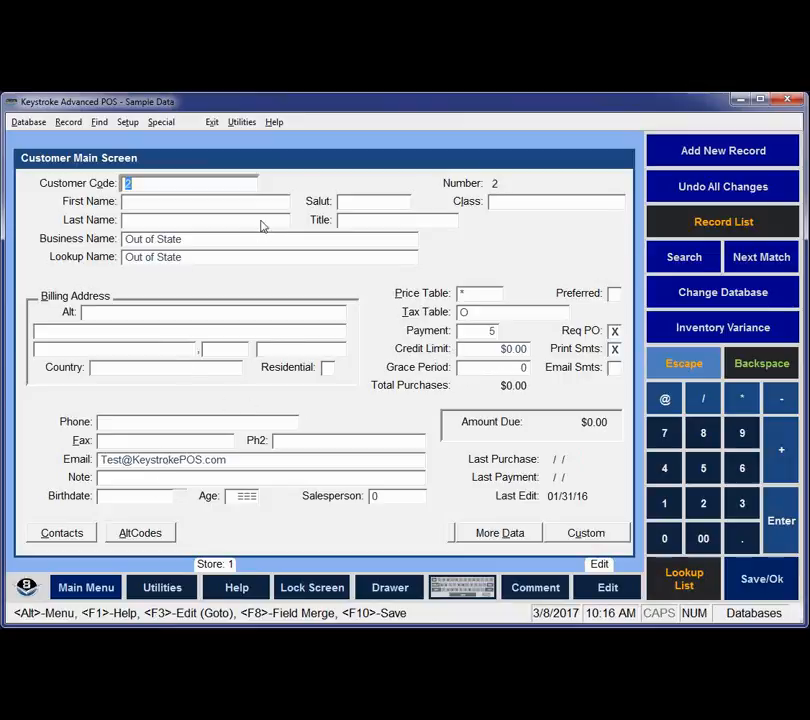
Step: Try the customer Search & Replace again with Credit Limit 0 replaced by 100, confirming each record and cancelling after the first
{"action": "left_click", "coordinate": [101, 123]}
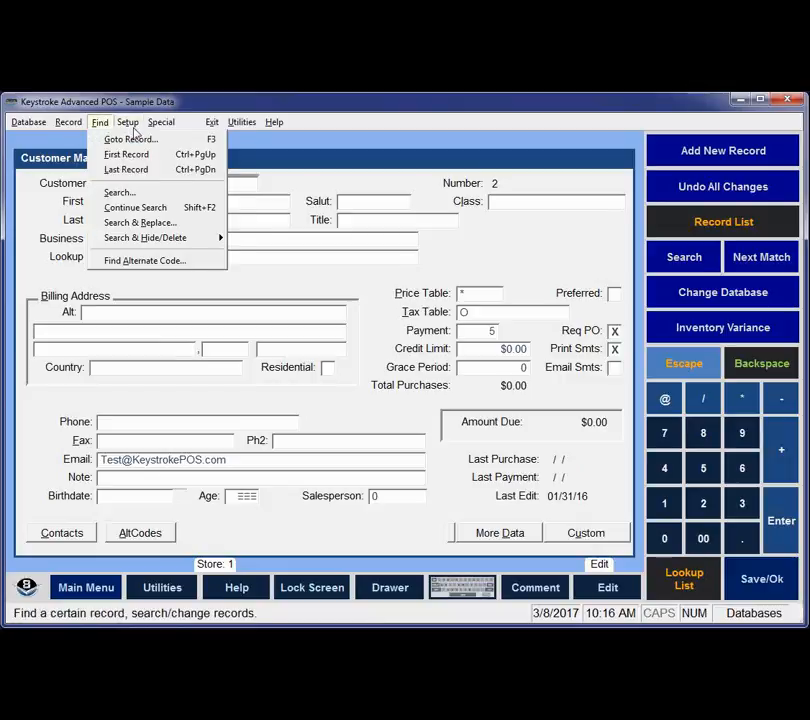
{"action": "left_click", "coordinate": [139, 230]}
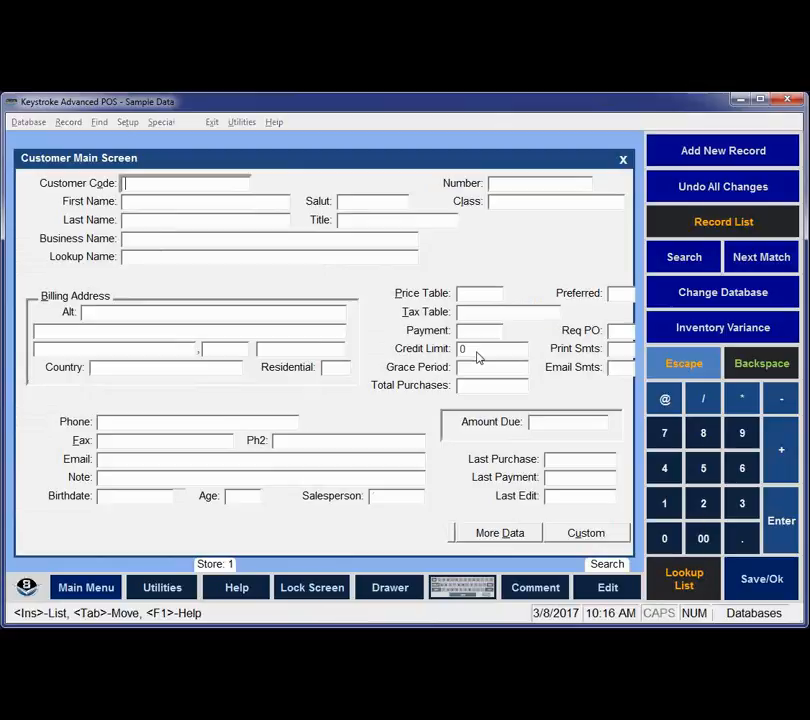
{"action": "key", "text": "F10"}
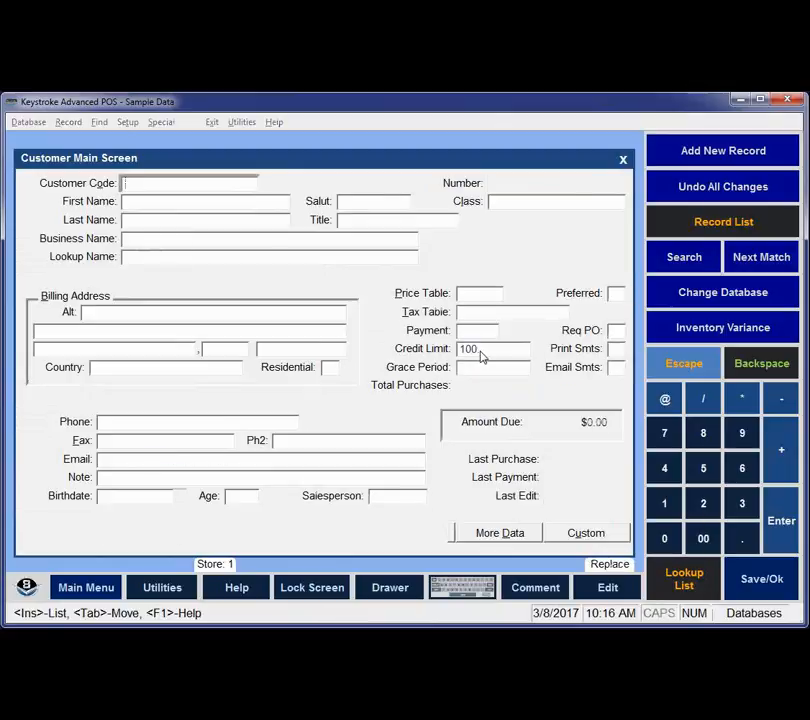
{"action": "left_click", "coordinate": [493, 348]}
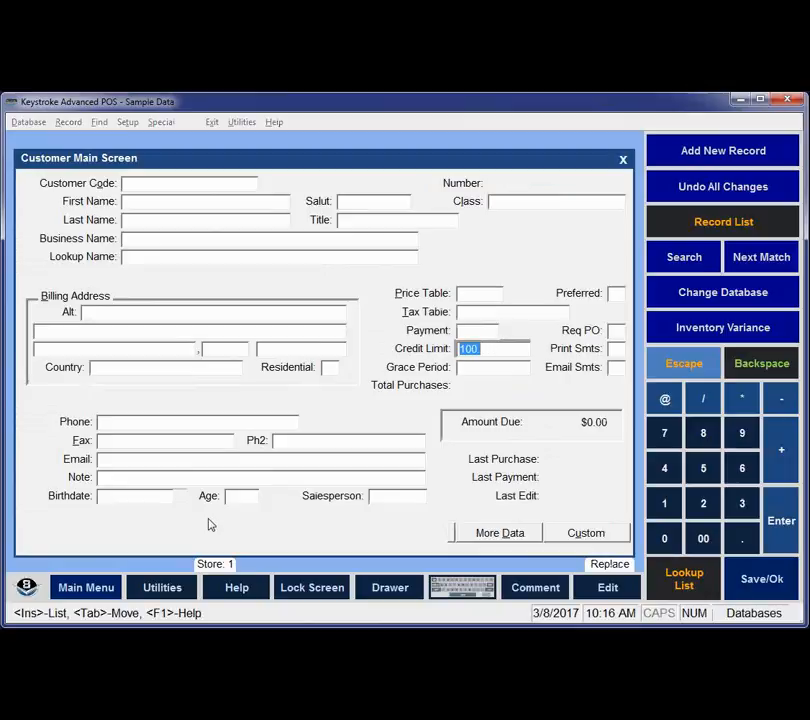
{"action": "key", "text": "F10"}
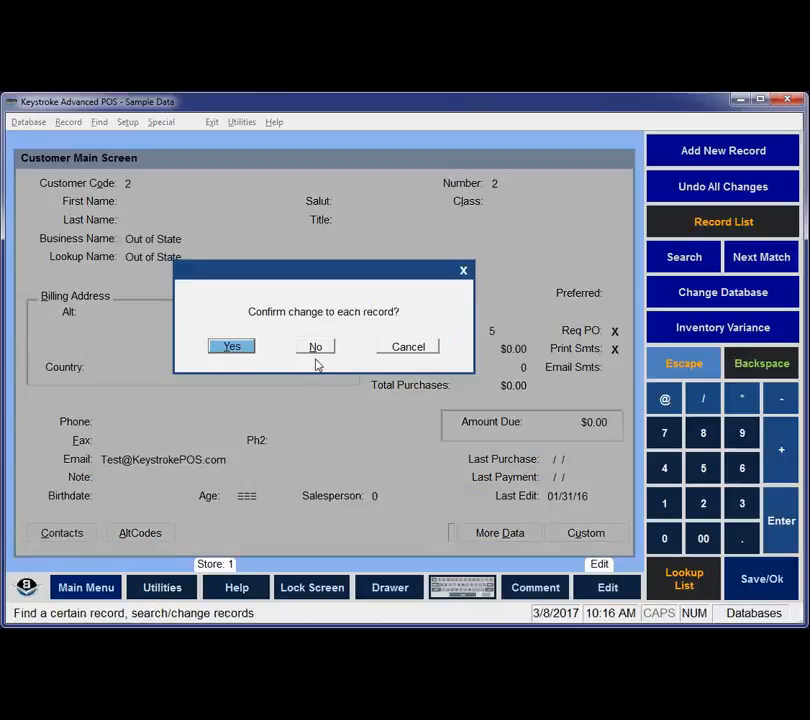
{"action": "left_click", "coordinate": [246, 349]}
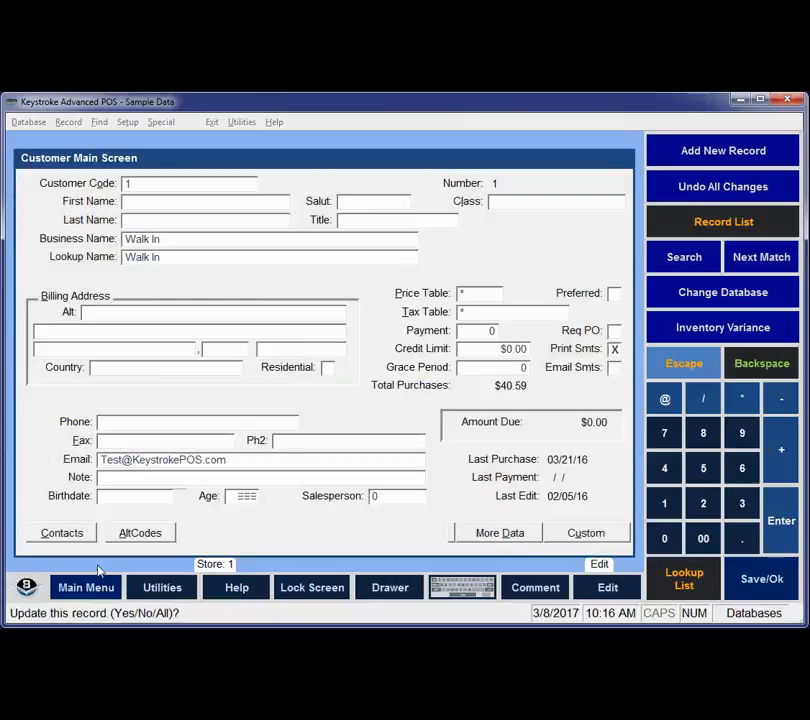
{"action": "key", "text": "y"}
{"action": "key", "text": "Escape"}
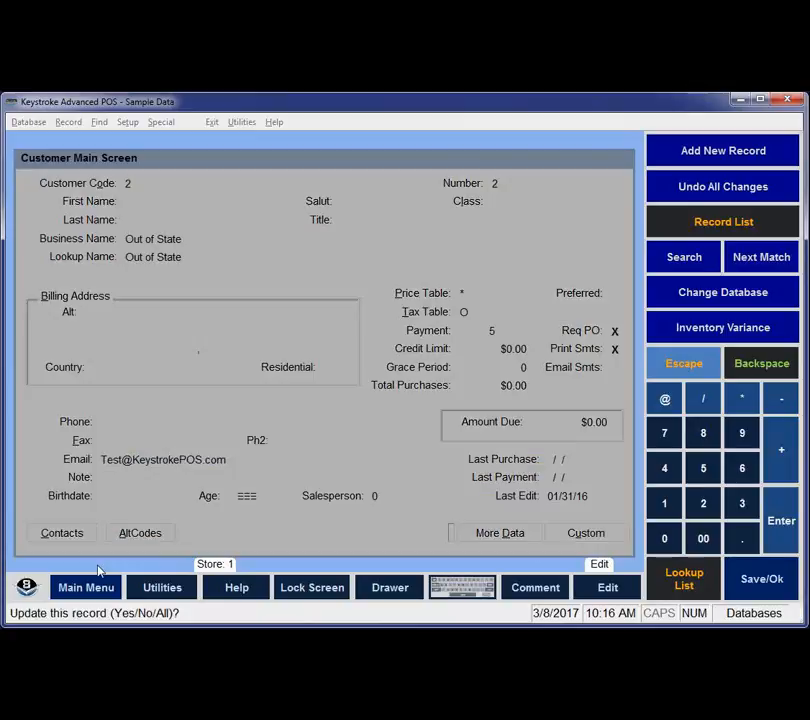
{"action": "key", "text": "Return"}
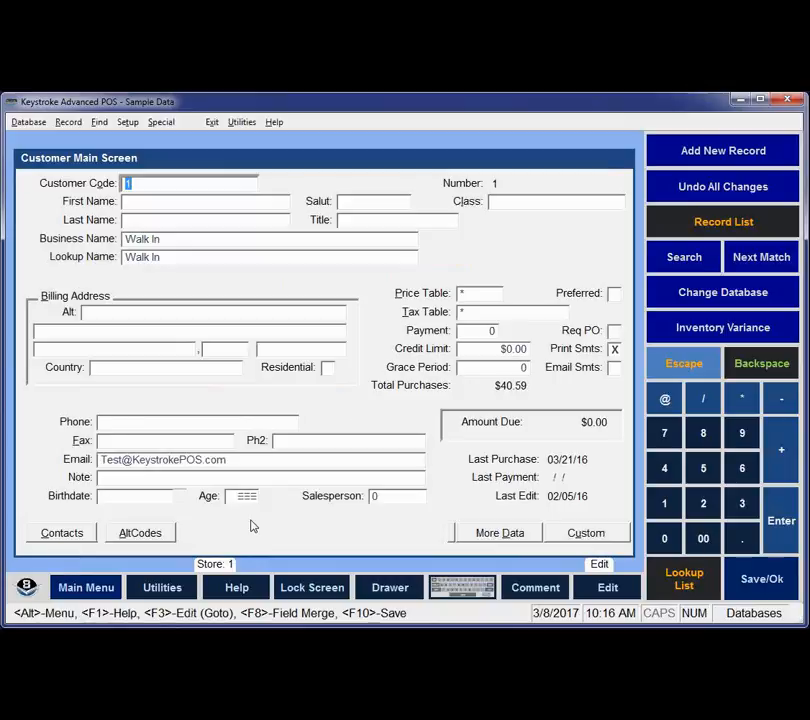
Step: Reopen the customer Search & Replace and review the criteria on the Main Screen, More Data and Custom Data pages for stray entries
{"action": "left_click", "coordinate": [71, 126]}
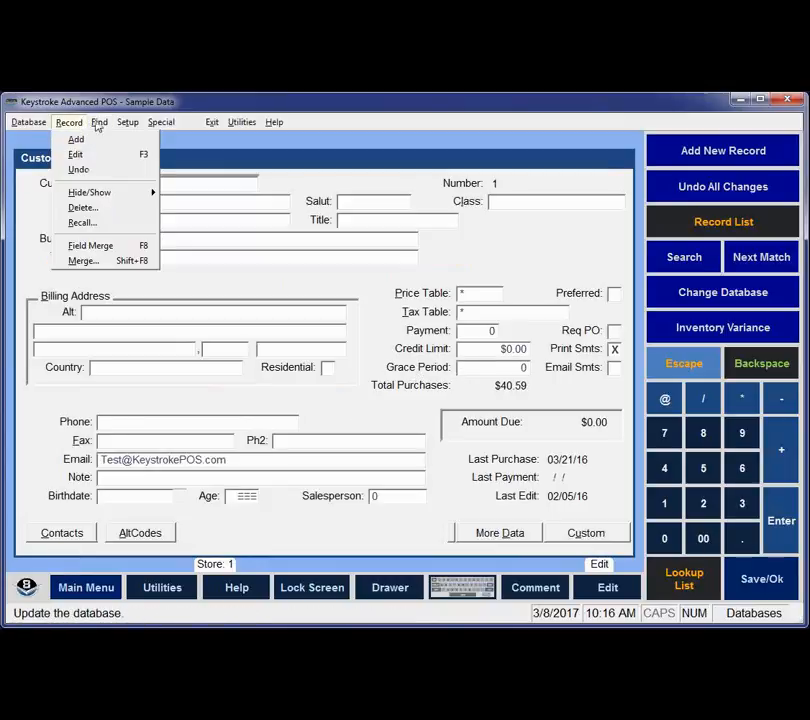
{"action": "mouse_move", "coordinate": [100, 122]}
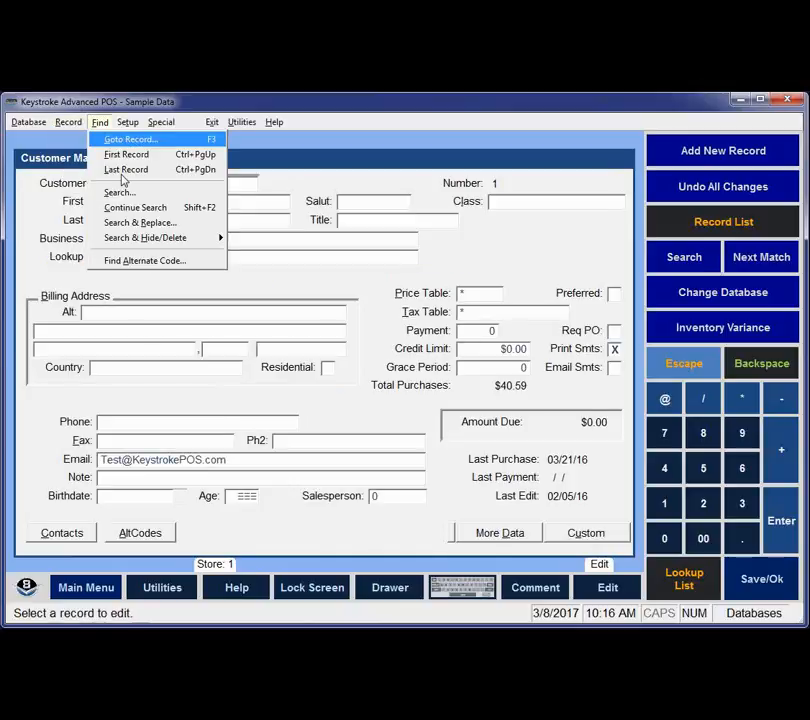
{"action": "left_click", "coordinate": [145, 224]}
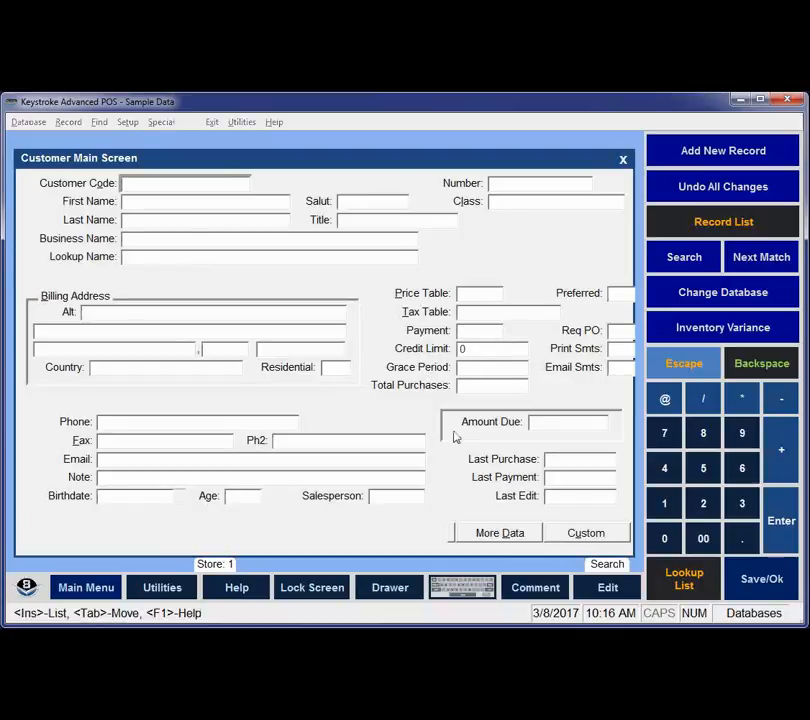
{"action": "key", "text": "Page_Down"}
{"action": "key", "text": "Page_Down"}
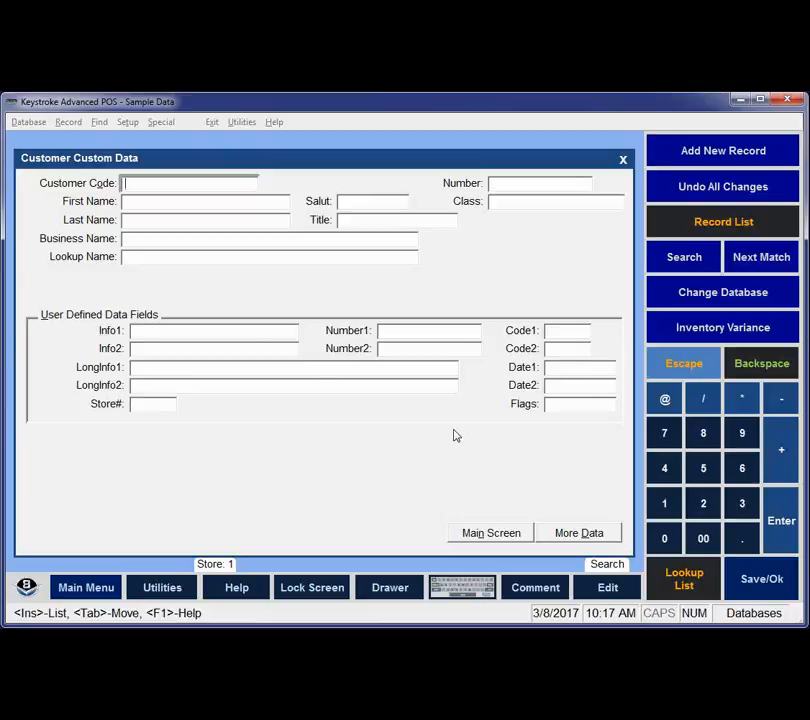
{"action": "key", "text": "Page_Down"}
{"action": "key", "text": "Page_Down"}
{"action": "key", "text": "Page_Down"}
{"action": "key", "text": "Page_Down"}
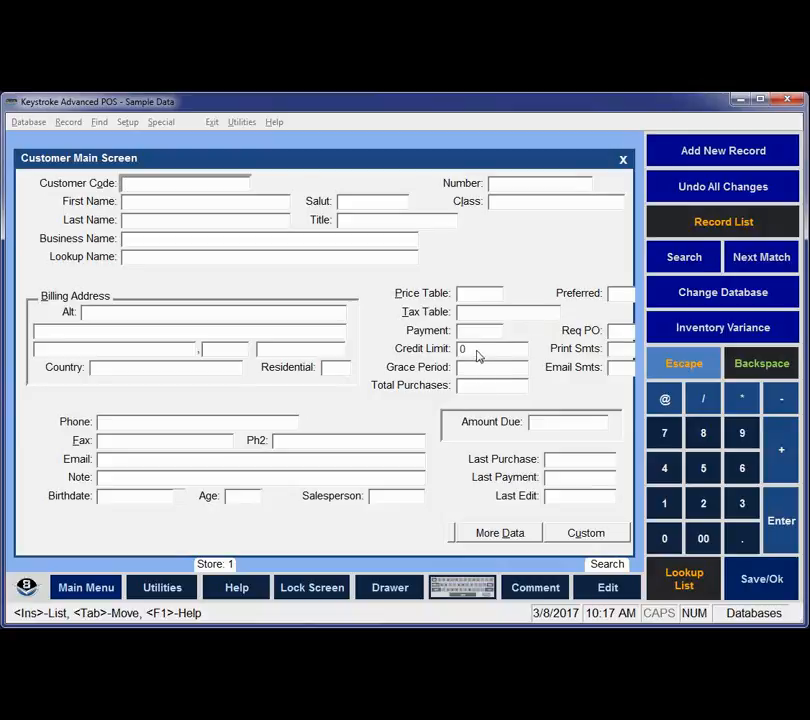
{"action": "key", "text": "Page_Down"}
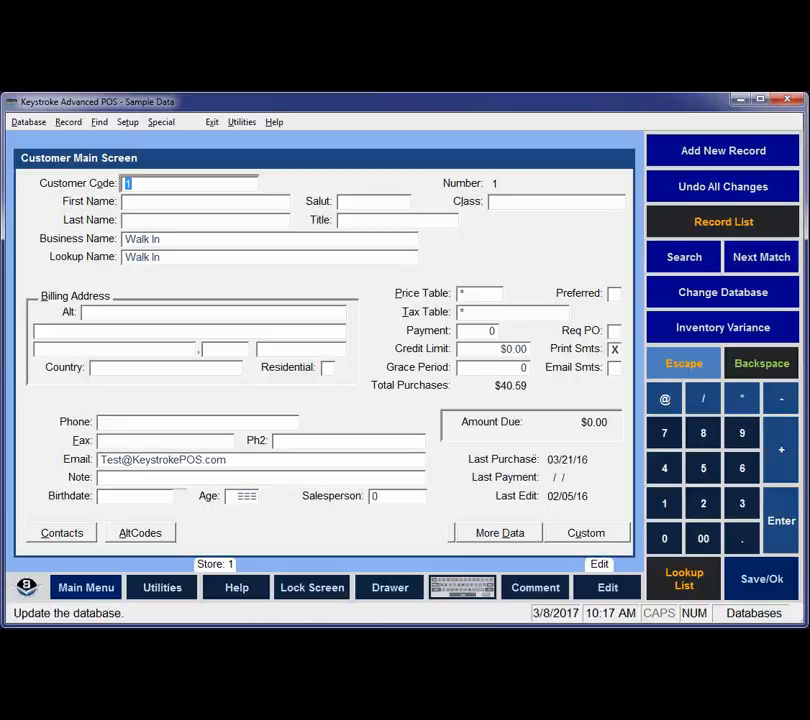
Step: Switch to the PowerPoint slide show on Search & Replace
{"action": "key", "text": "alt+Tab"}
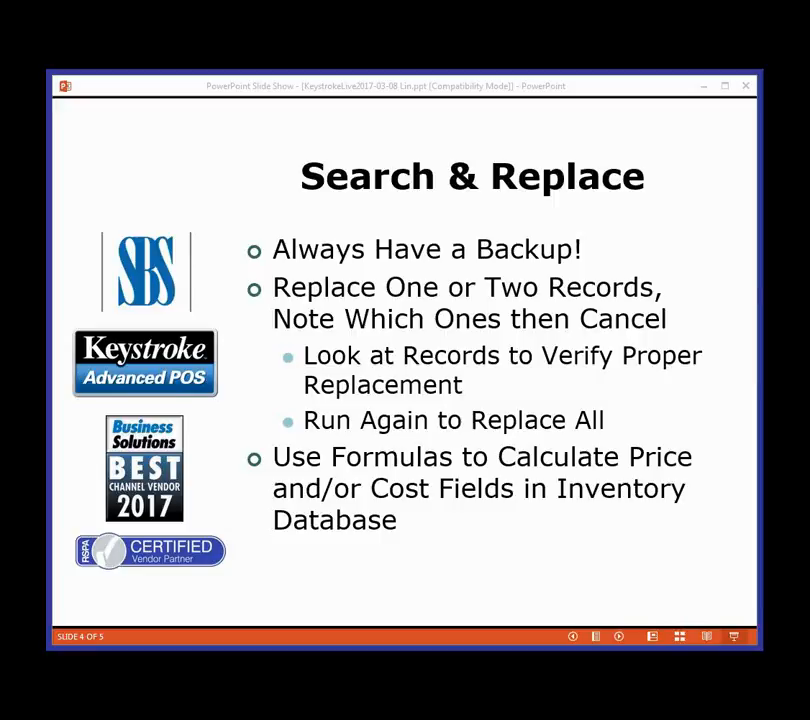